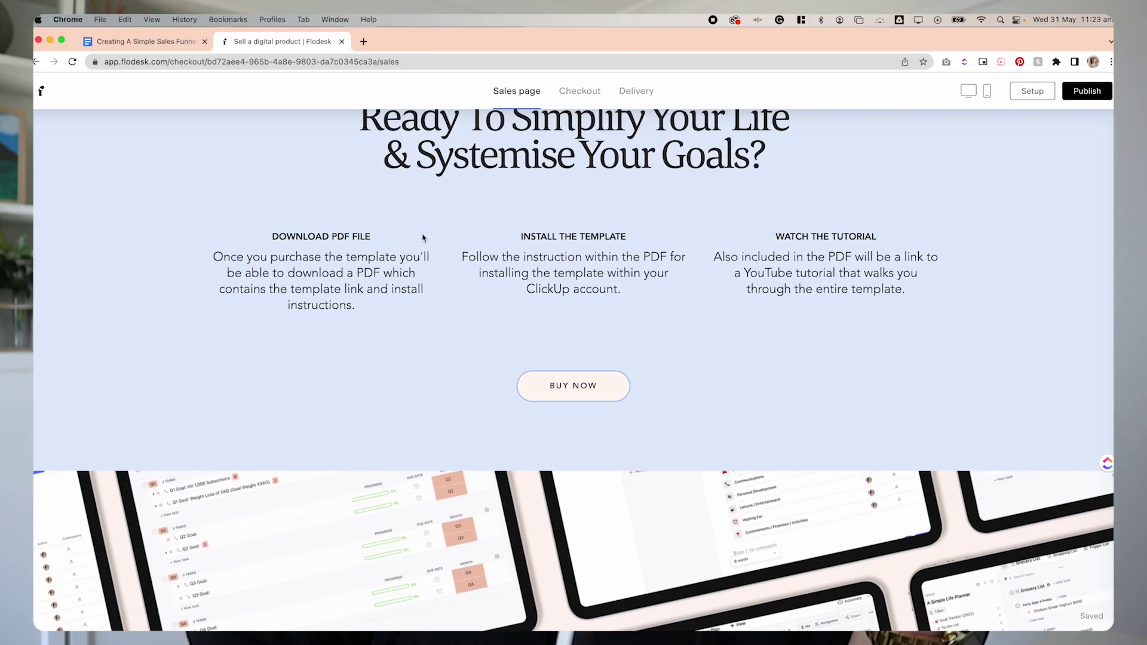
Review the sales page from the download instructions through the template mockups, contents list and FAQ to the creator bio
{"action": "scroll", "coordinate": [423, 236], "scroll_direction": "down", "scroll_amount": 10}
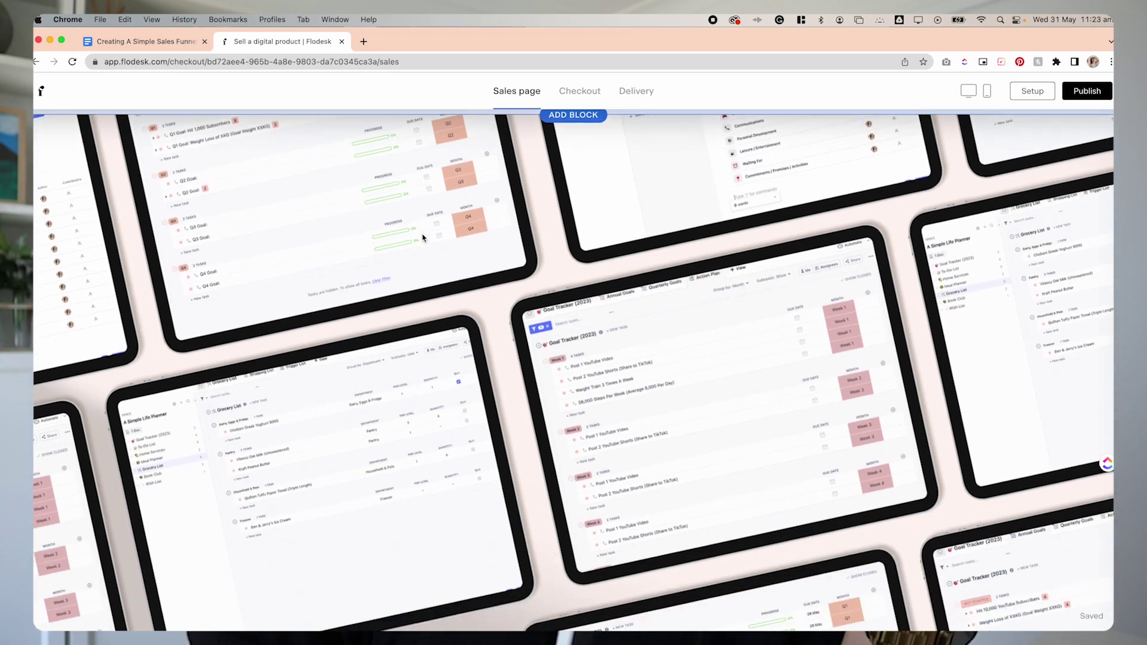
{"action": "scroll", "coordinate": [422, 236], "scroll_direction": "down", "scroll_amount": 10}
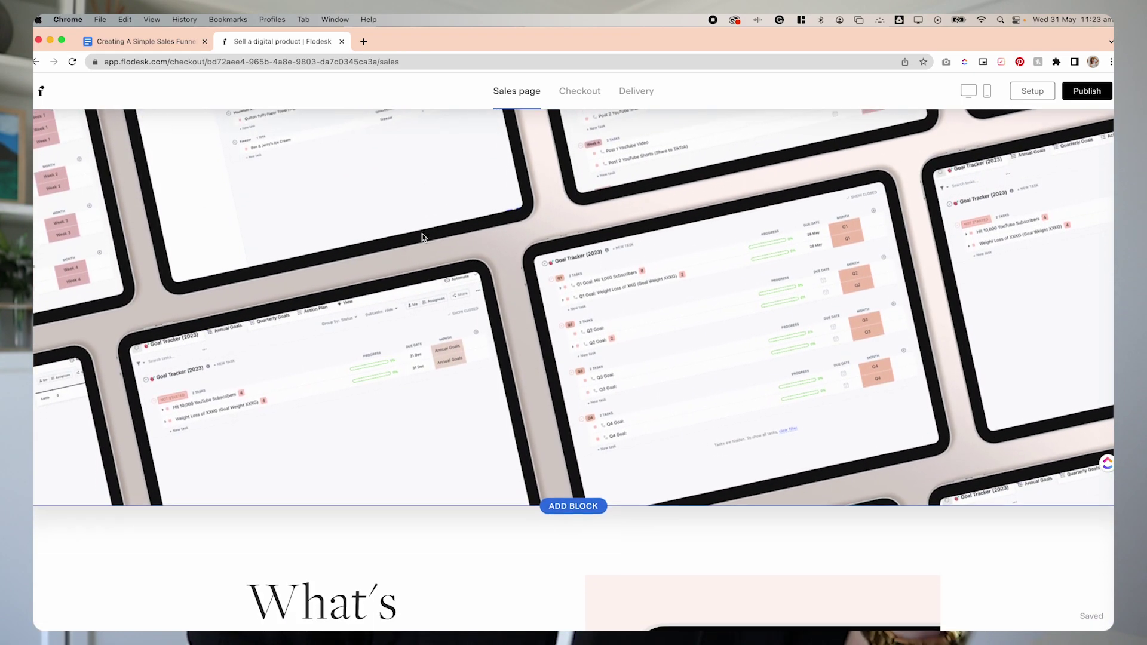
{"action": "scroll", "coordinate": [422, 238], "scroll_direction": "down", "scroll_amount": 10}
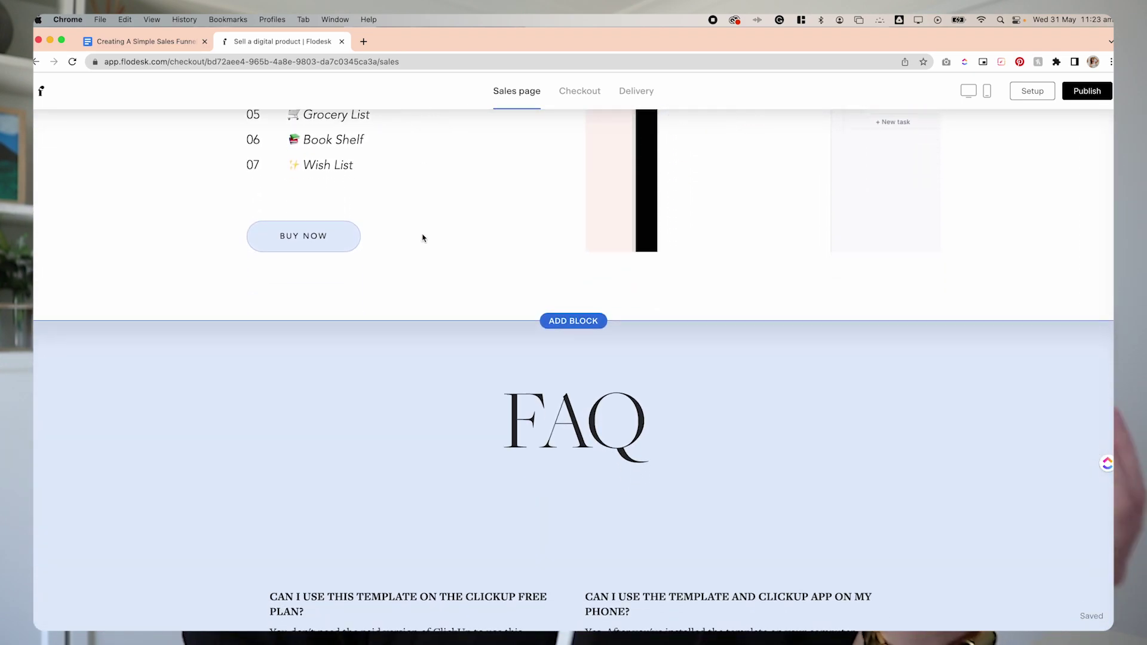
{"action": "scroll", "coordinate": [423, 238], "scroll_direction": "down", "scroll_amount": 10}
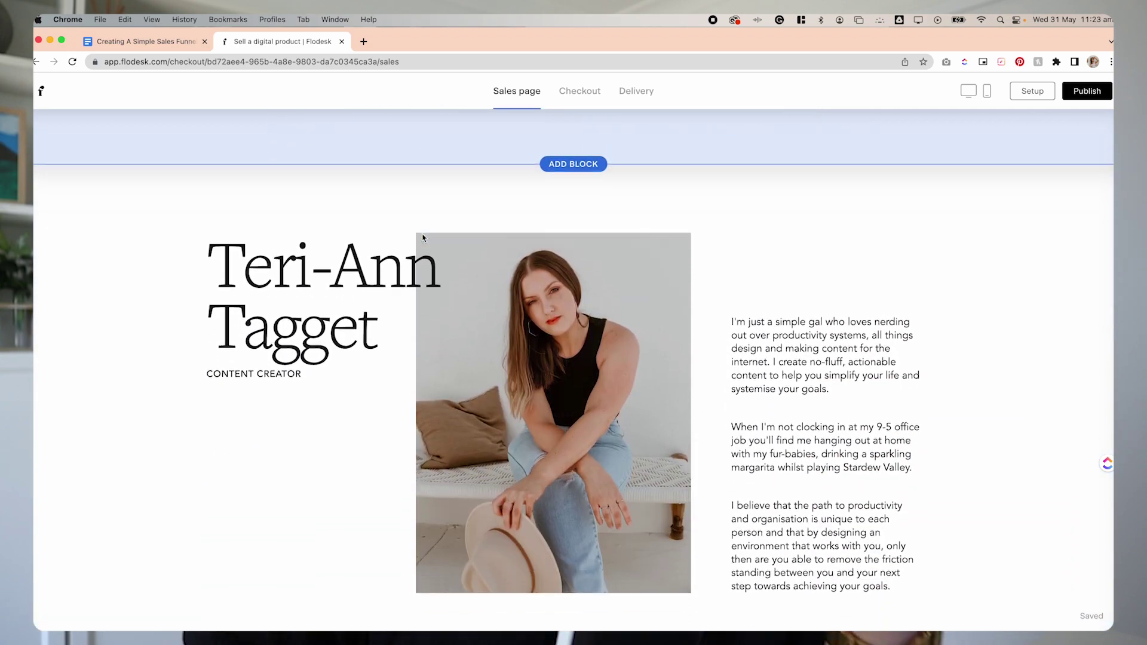
{"action": "scroll", "coordinate": [423, 238], "scroll_direction": "up", "scroll_amount": 5}
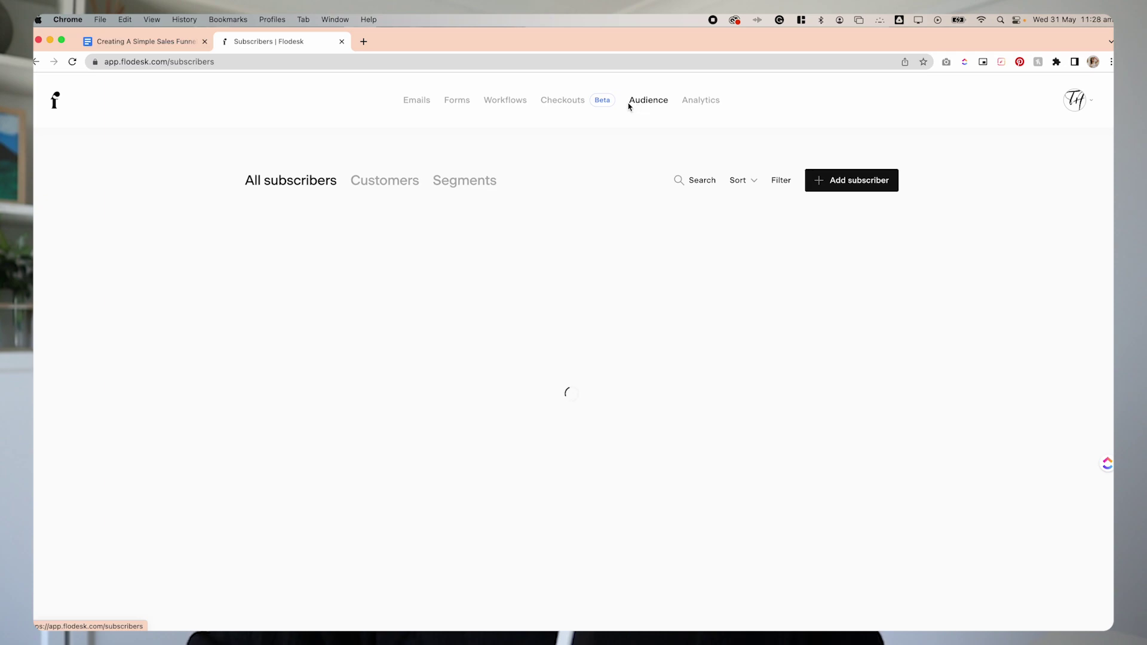
Look over the audience segments and the saved opt-in forms, including the Brain Dump Trigger List [Full Page] form
{"action": "left_click", "coordinate": [467, 182]}
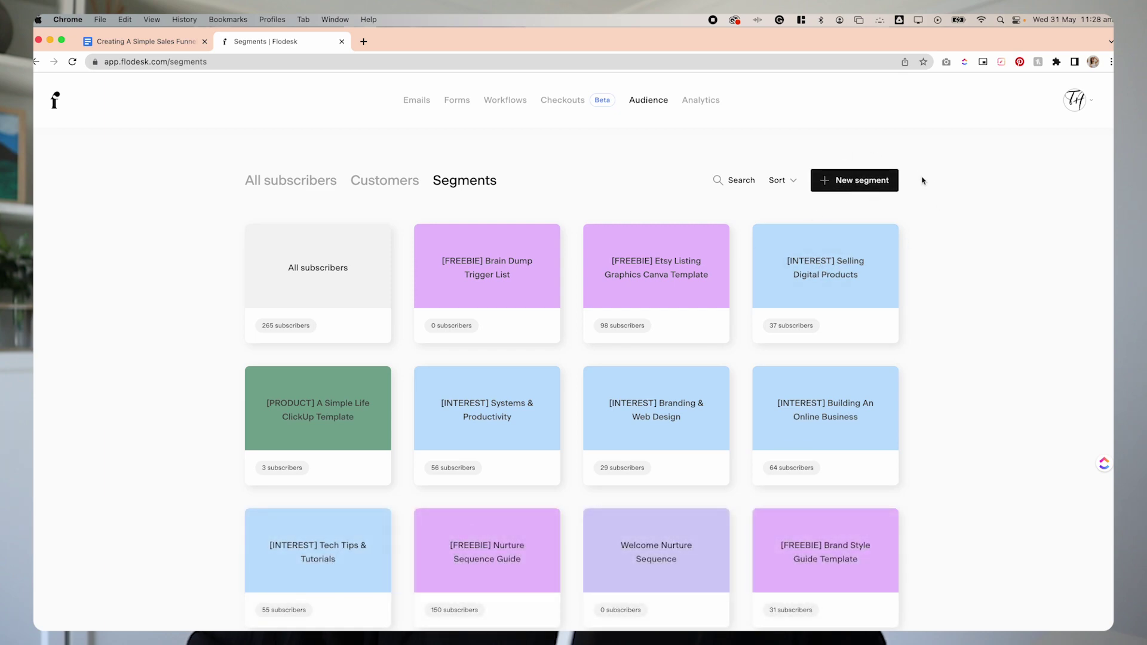
{"action": "mouse_move", "coordinate": [458, 227]}
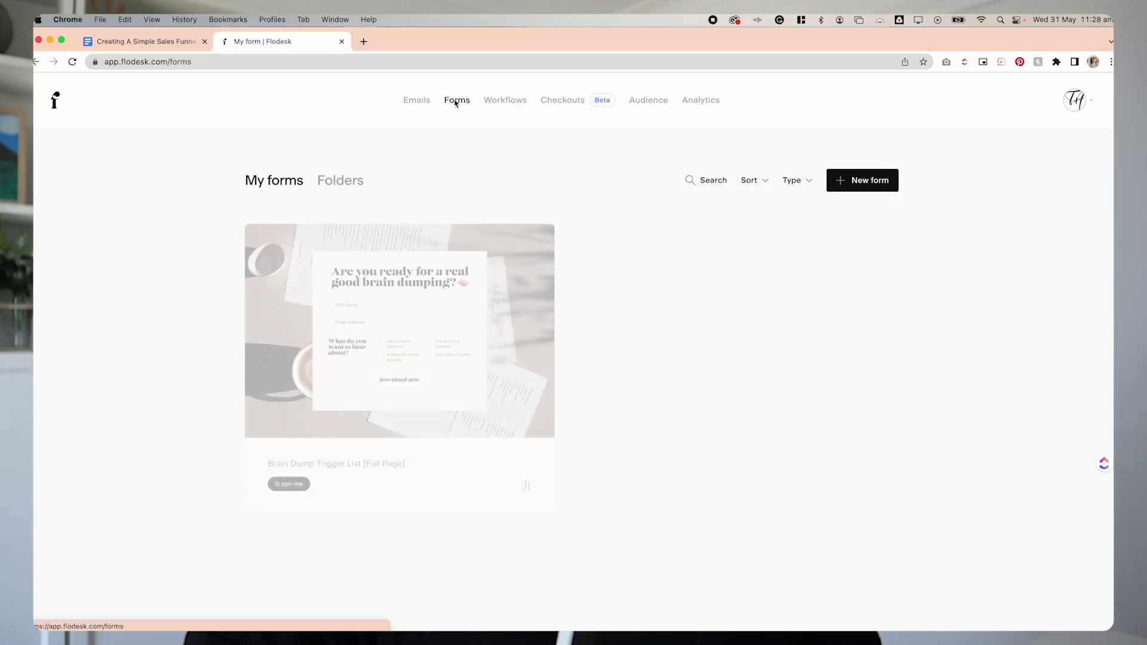
{"action": "mouse_move", "coordinate": [412, 461]}
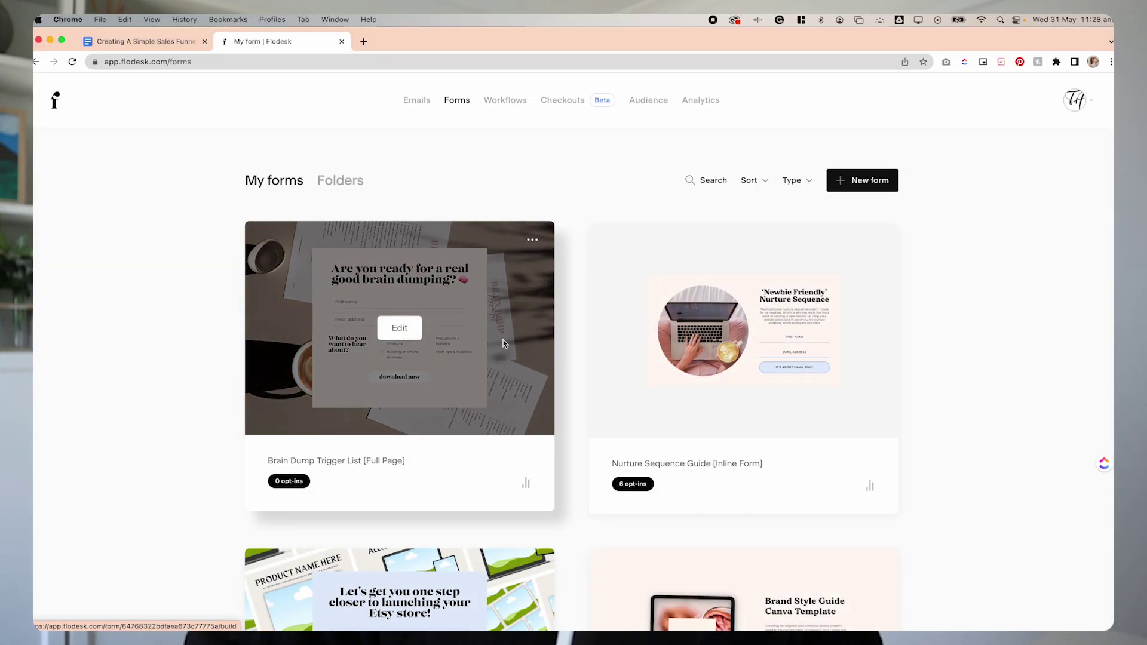
{"action": "left_click", "coordinate": [503, 344]}
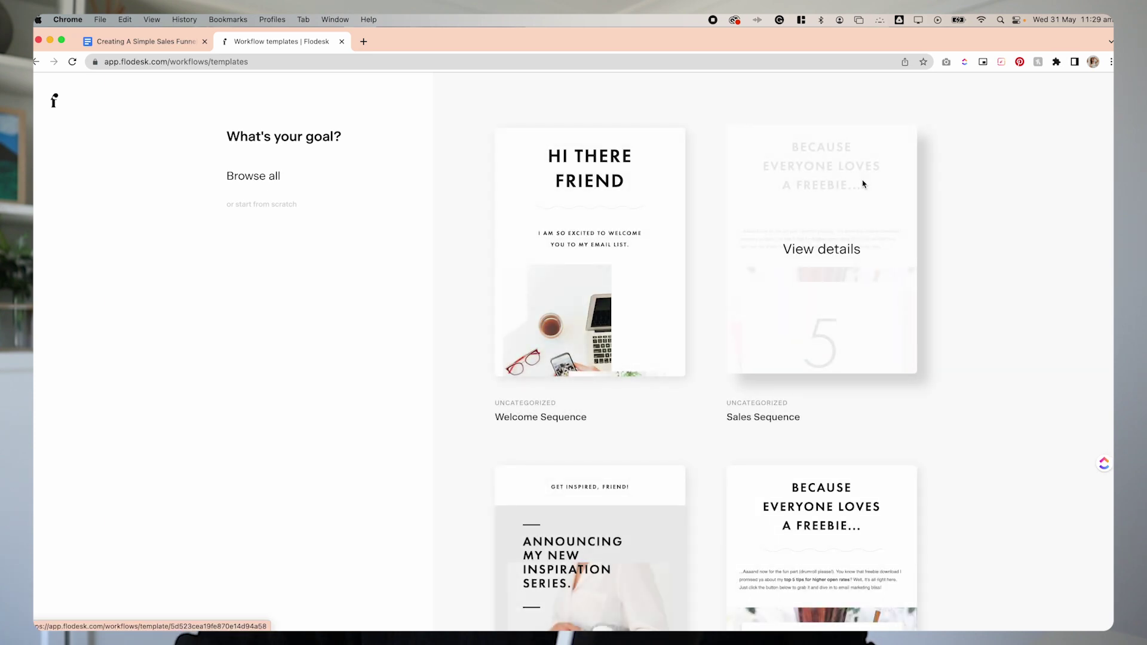
Create a new workflow from scratch named "Simple Life ClickUp Template Sales Funnel"
{"action": "left_click", "coordinate": [258, 206]}
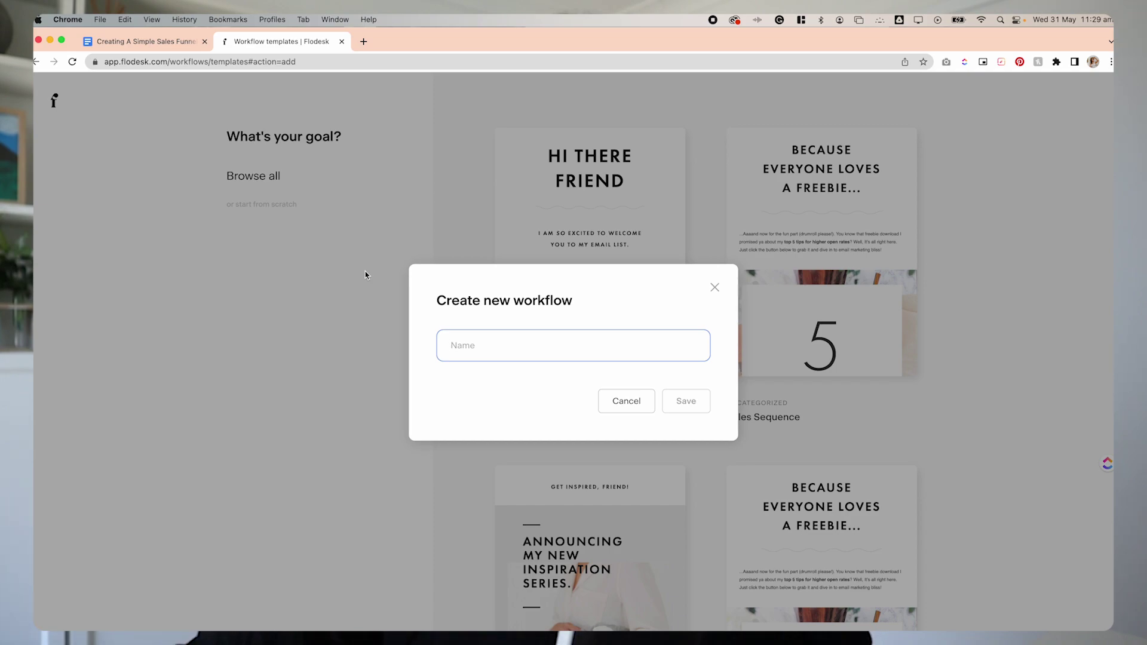
{"action": "type", "text": "Simple Life"}
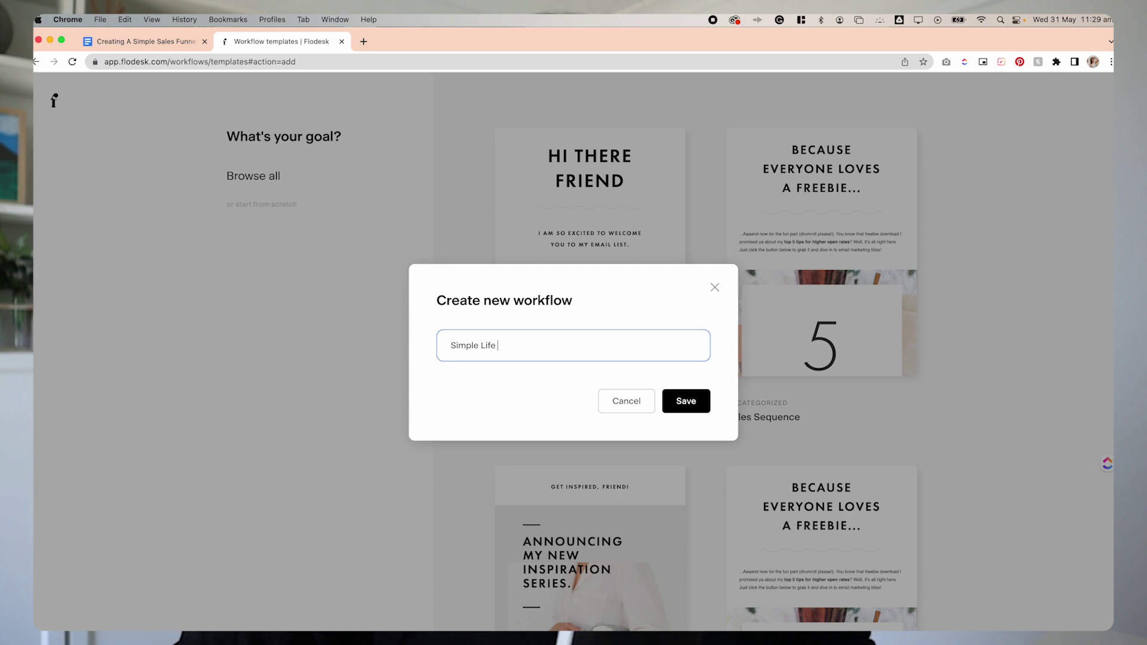
{"action": "type", "text": " ClickUp Template Sales Funnel"}
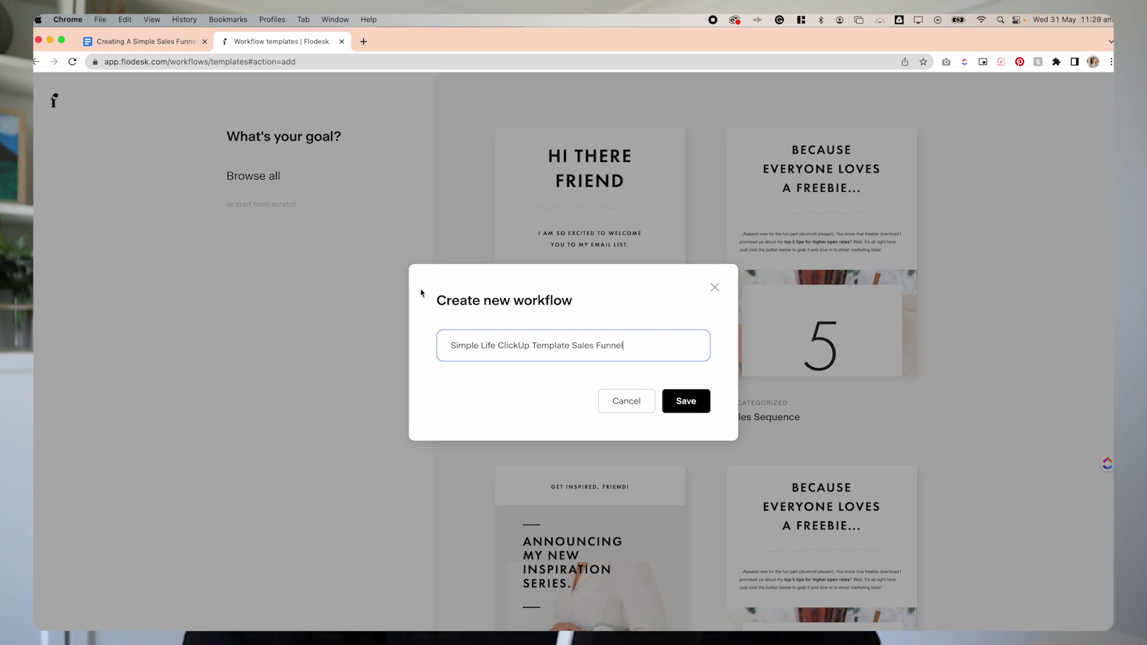
{"action": "left_click", "coordinate": [675, 404]}
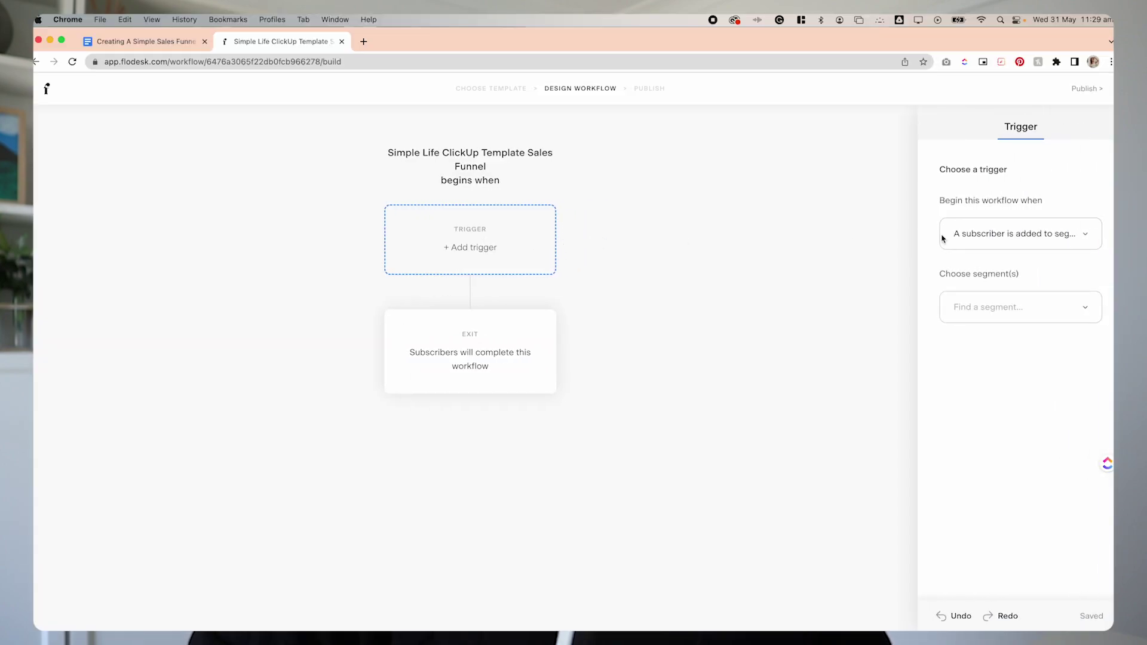
Set the workflow trigger to a subscriber being added to the [FREEBIE] Brain Dump Trigger List segment
{"action": "left_click", "coordinate": [1056, 233]}
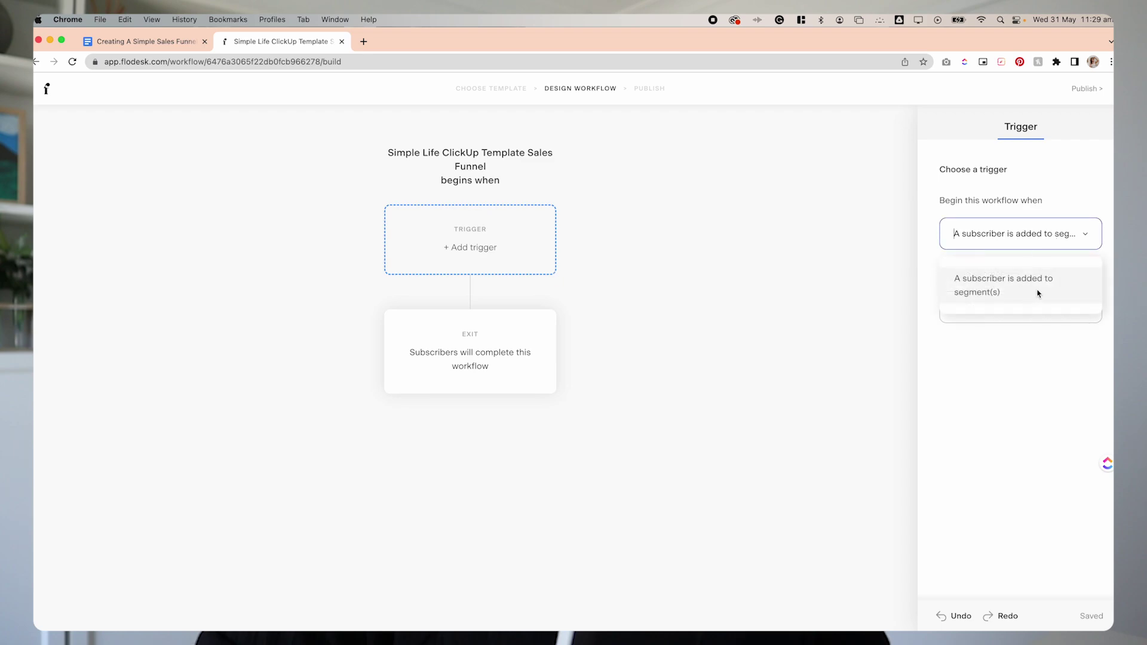
{"action": "left_click", "coordinate": [1037, 312]}
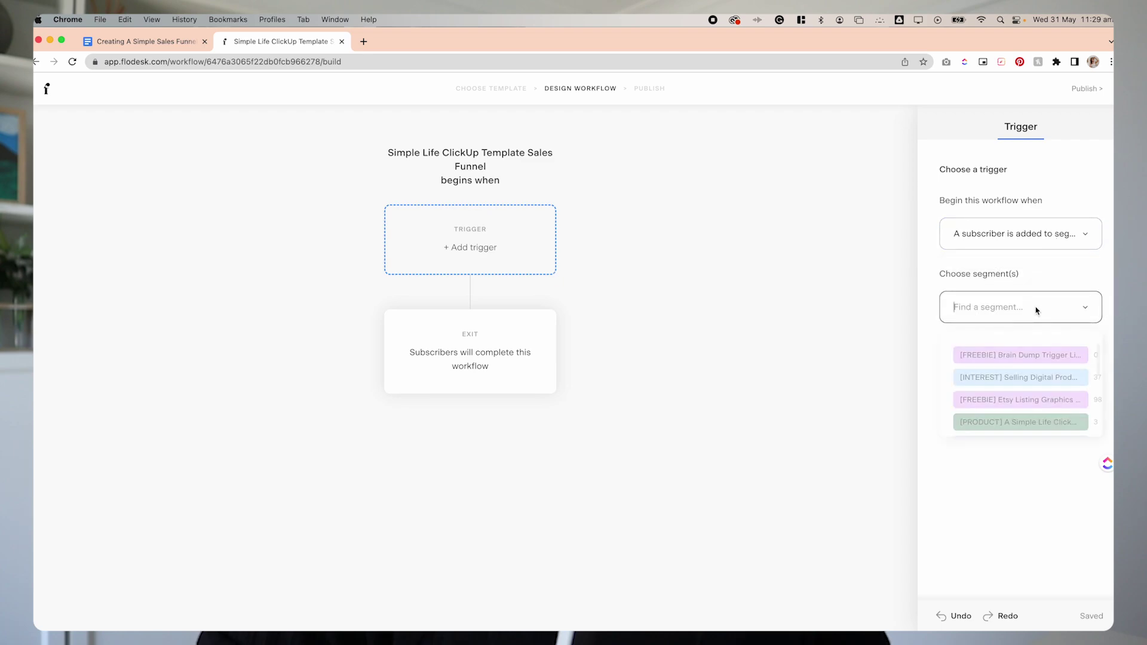
{"action": "left_click", "coordinate": [1042, 357]}
{"action": "left_click", "coordinate": [1036, 381]}
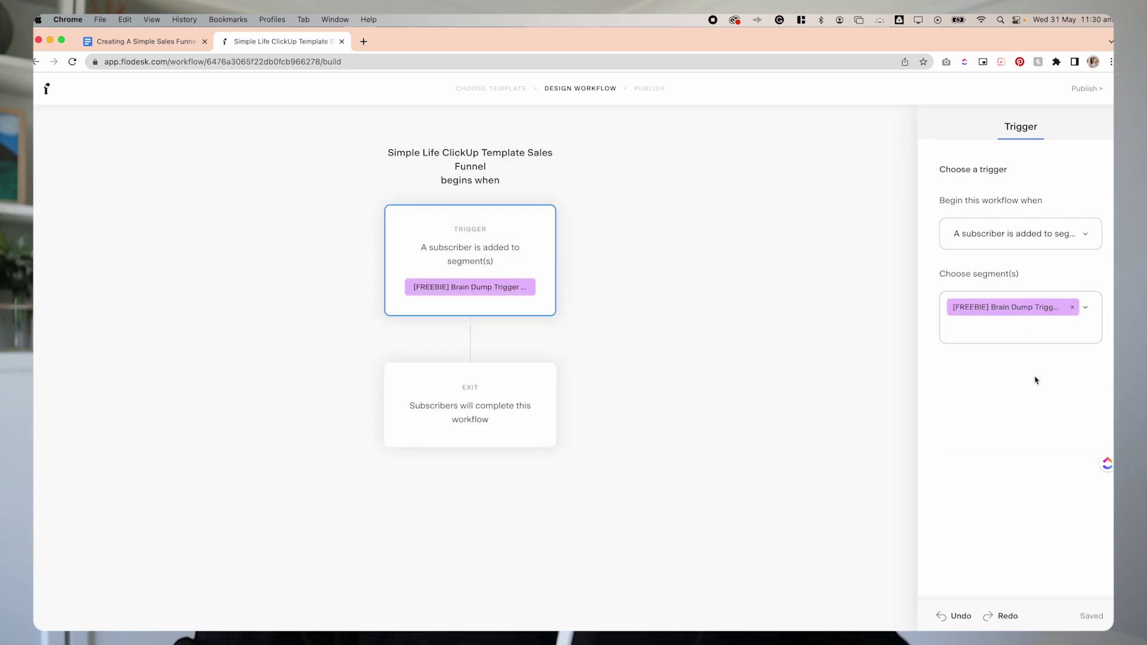
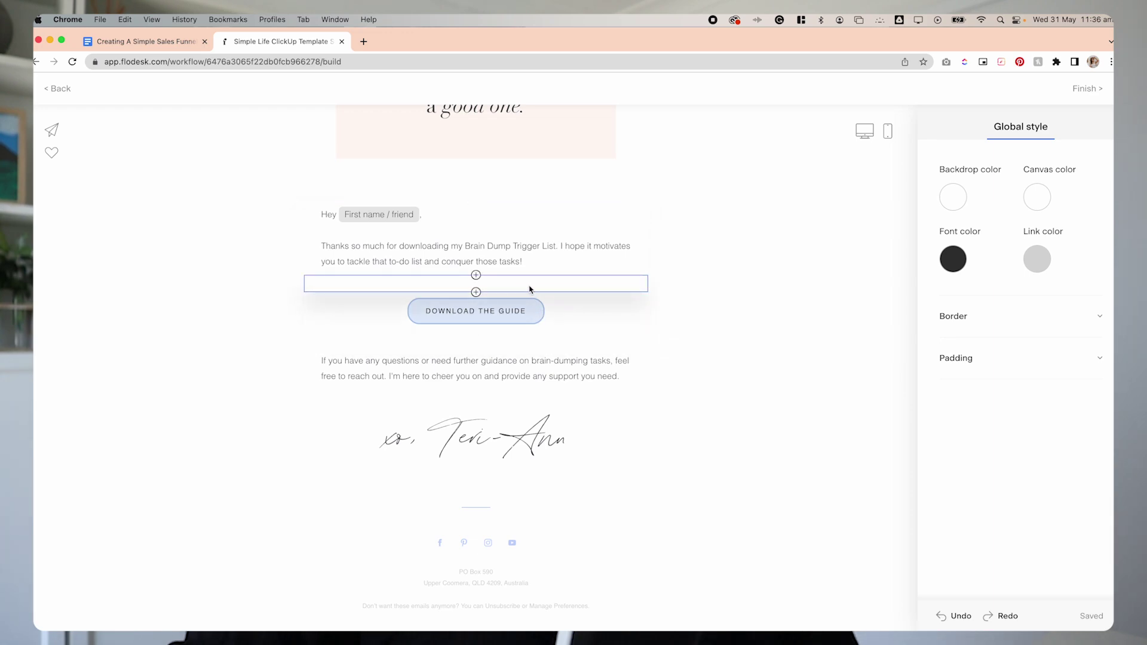
Change the email's download button text to "DOWNLOAD THE LIST"
{"action": "left_click", "coordinate": [515, 320]}
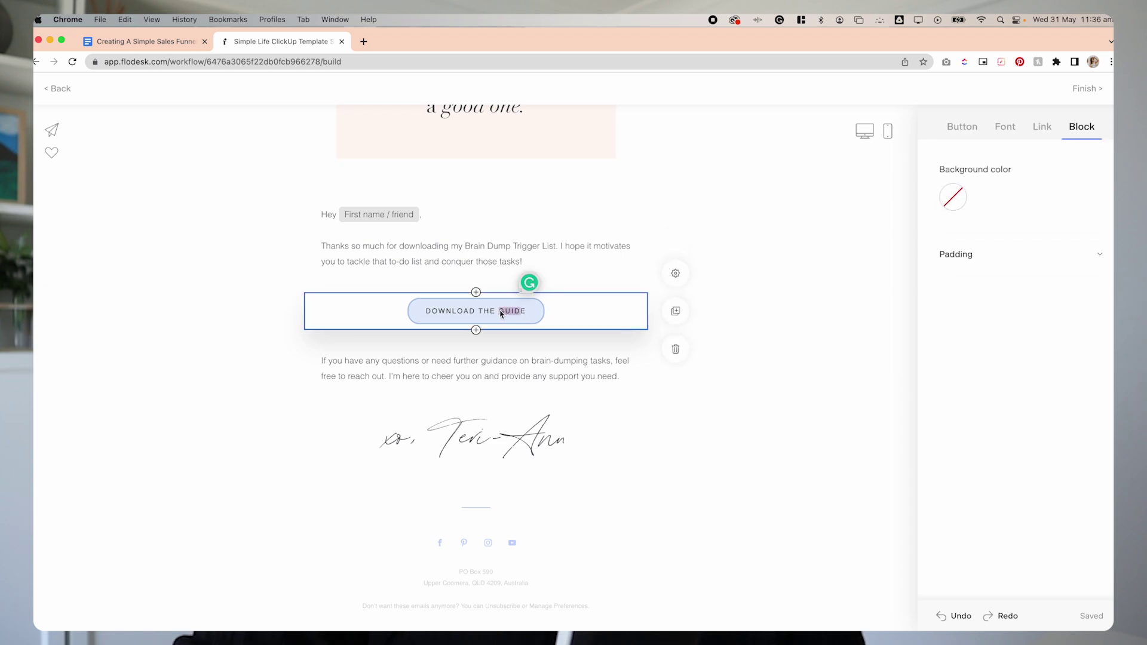
{"action": "key", "text": "BackSpace"}
{"action": "type", "text": "LIST"}
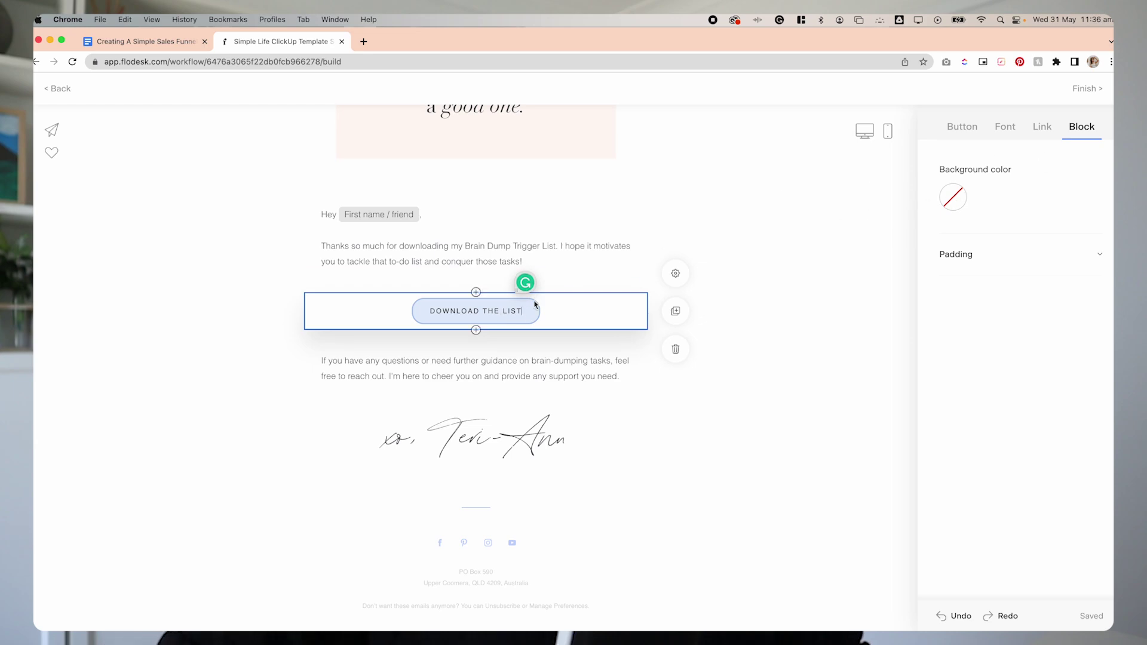
Link the download button to an attached file, uploading the Brain Dump Trigger List PDF from Downloads, and finish the email
{"action": "left_click", "coordinate": [1047, 130]}
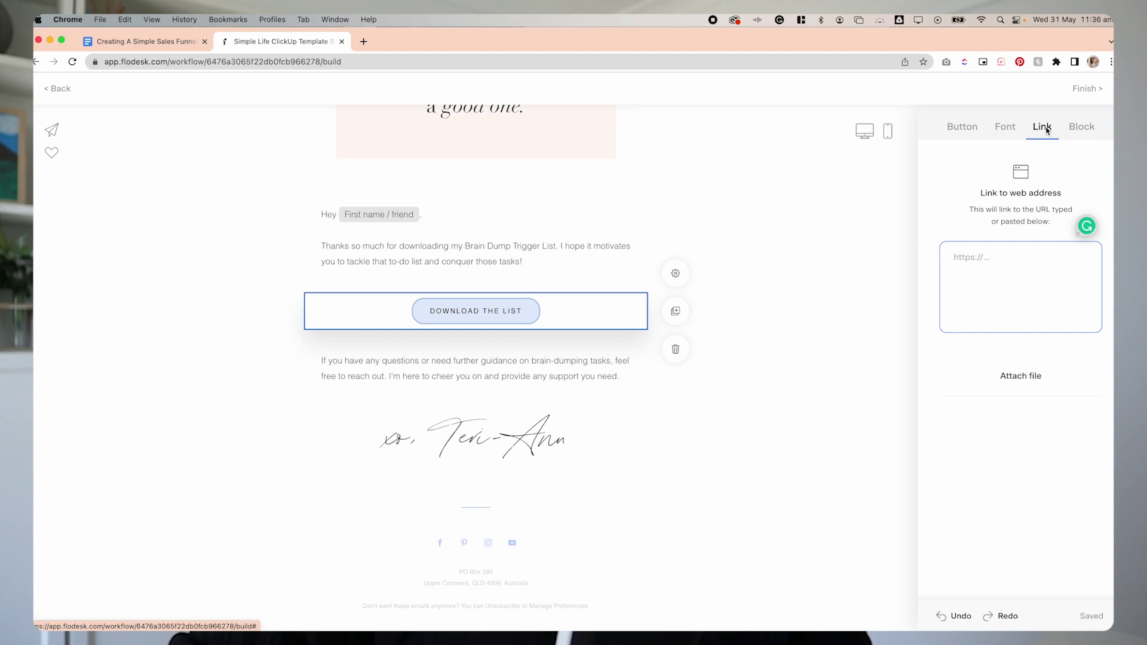
{"action": "left_click", "coordinate": [1020, 376]}
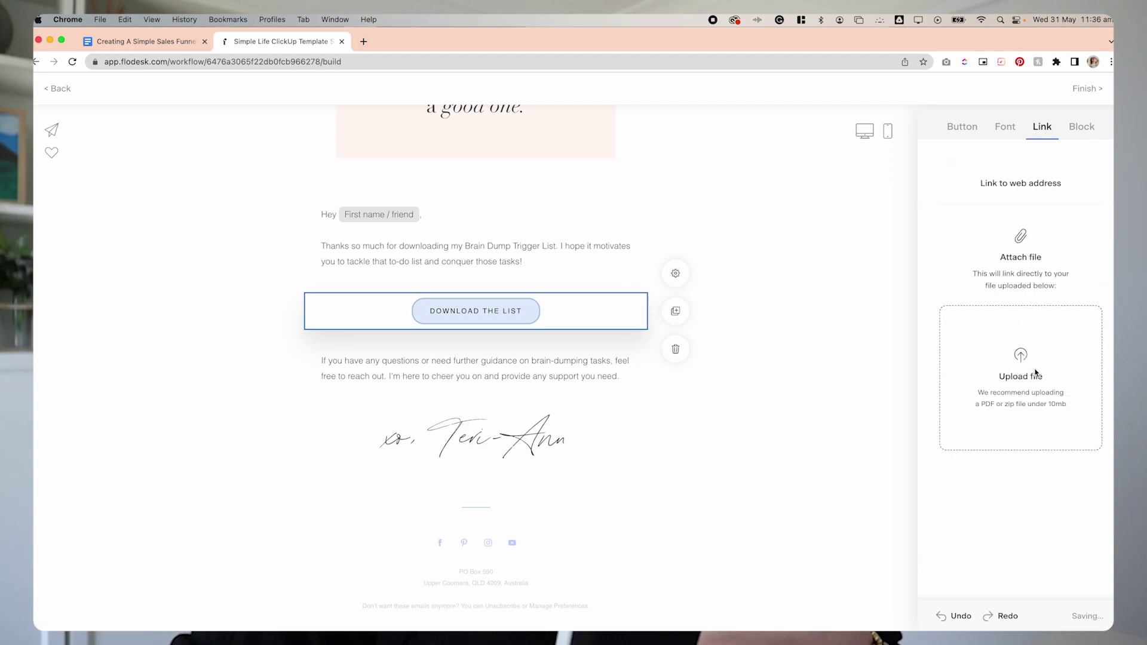
{"action": "left_click", "coordinate": [1036, 373]}
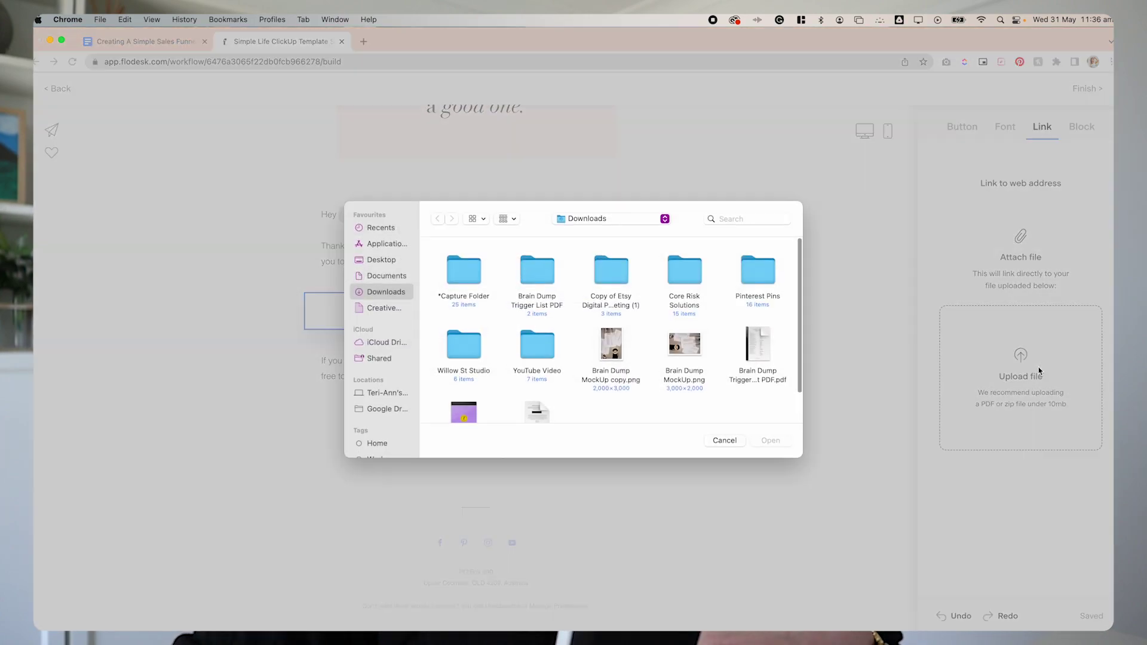
{"action": "left_click", "coordinate": [759, 345]}
{"action": "left_click", "coordinate": [768, 441]}
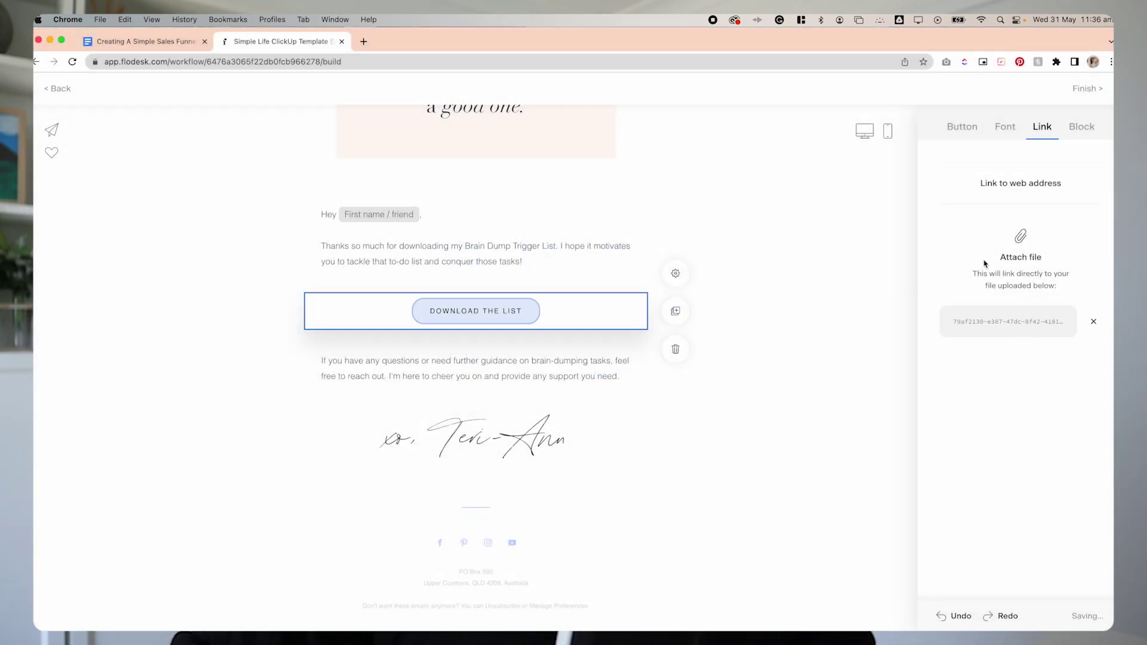
{"action": "left_click", "coordinate": [797, 353]}
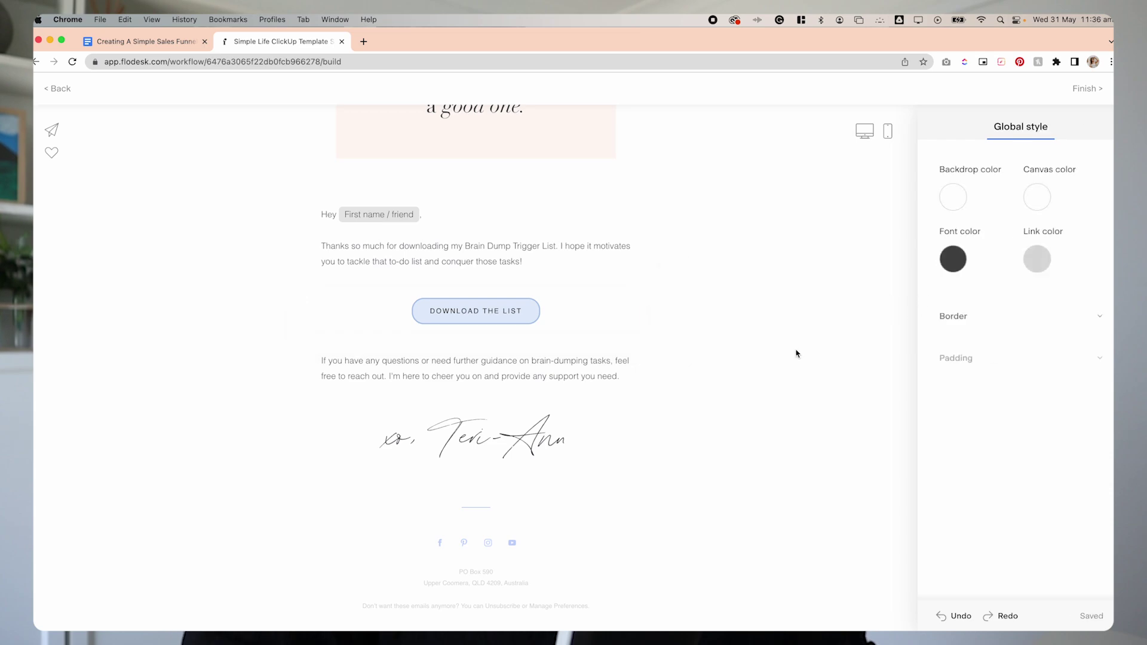
{"action": "scroll", "coordinate": [746, 286], "scroll_direction": "up", "scroll_amount": 3}
{"action": "scroll", "coordinate": [746, 286], "scroll_direction": "down", "scroll_amount": 3}
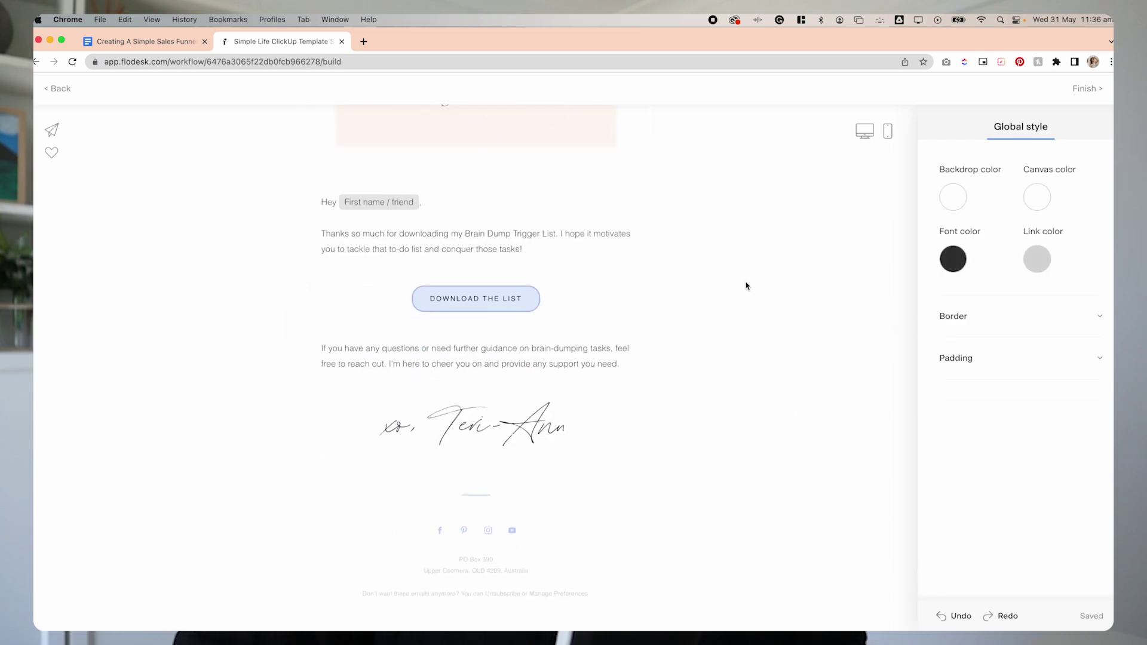
{"action": "scroll", "coordinate": [746, 285], "scroll_direction": "up", "scroll_amount": 10}
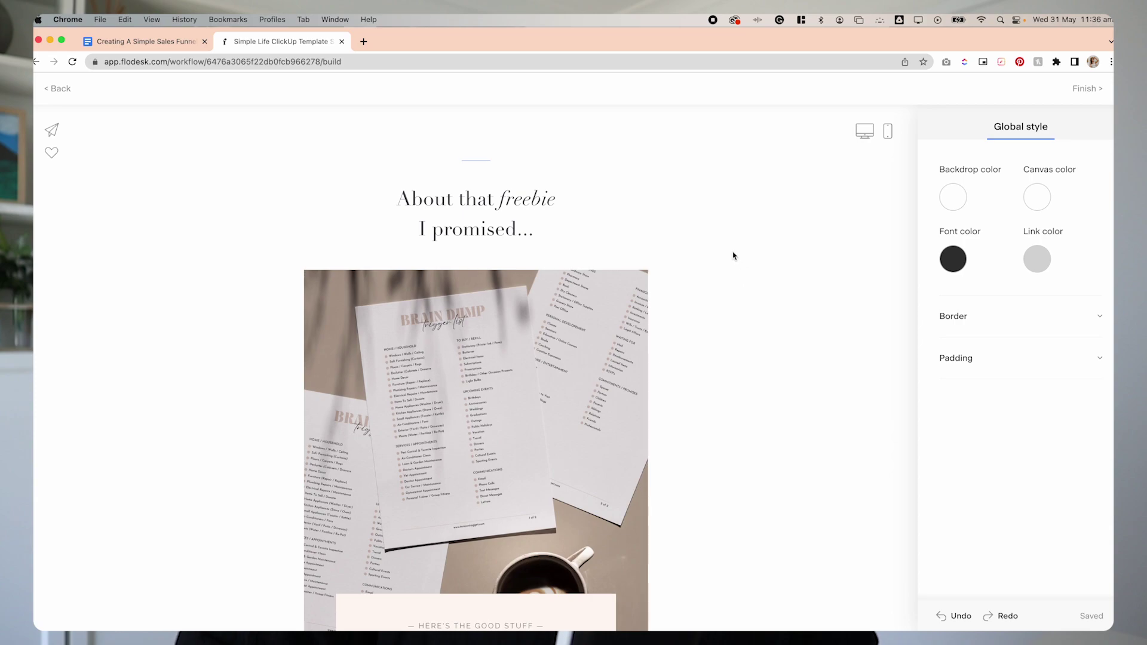
{"action": "scroll", "coordinate": [735, 253], "scroll_direction": "down", "scroll_amount": 1}
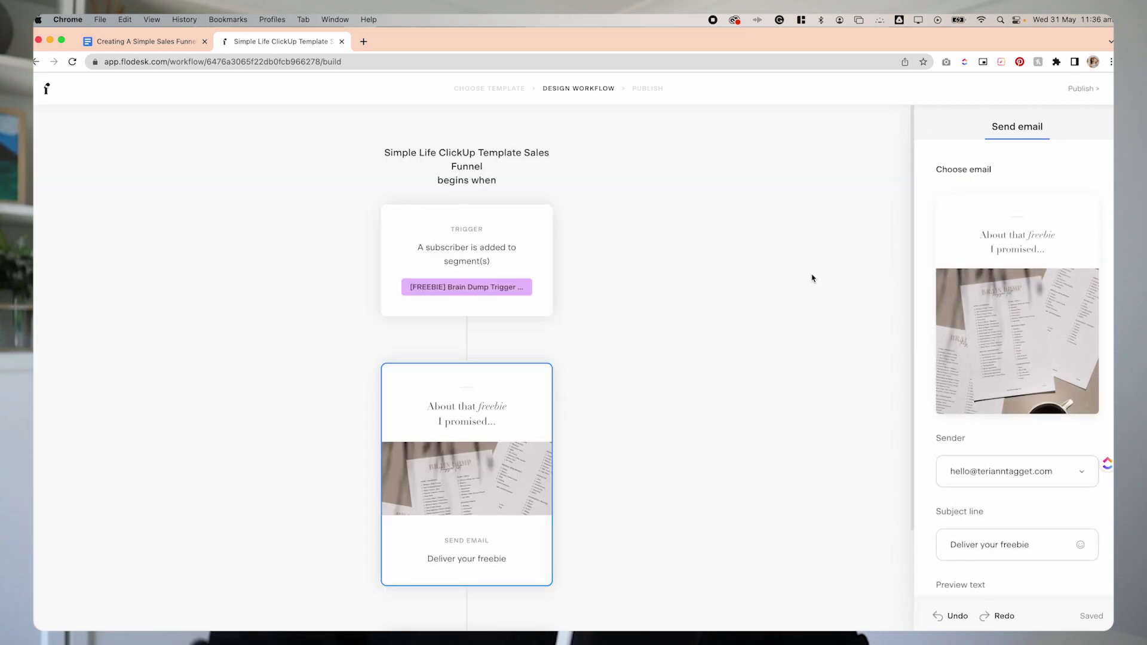
Set the email's subject line to "[FREEBIE INSIDE] 🧠 Brain Dump Trigger List" and its preview text to "I hope this motivates you to conquer your to-do list"
{"action": "scroll", "coordinate": [1004, 496], "scroll_direction": "down", "scroll_amount": 1}
{"action": "left_click", "coordinate": [1037, 521]}
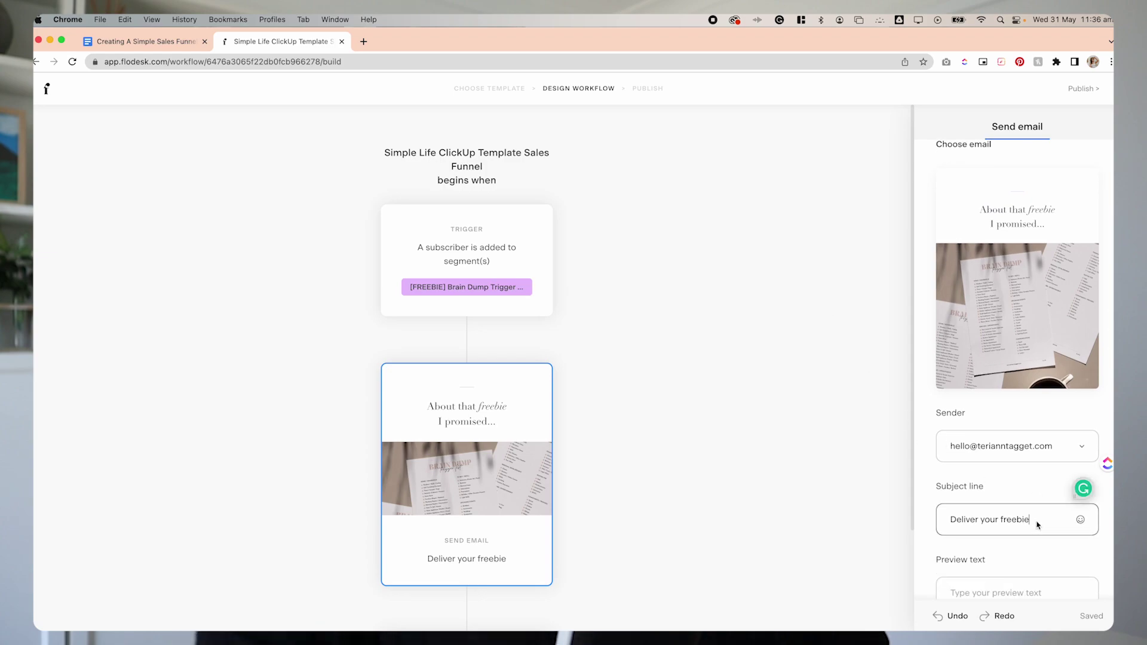
{"action": "scroll", "coordinate": [1040, 514], "scroll_direction": "down", "scroll_amount": 3}
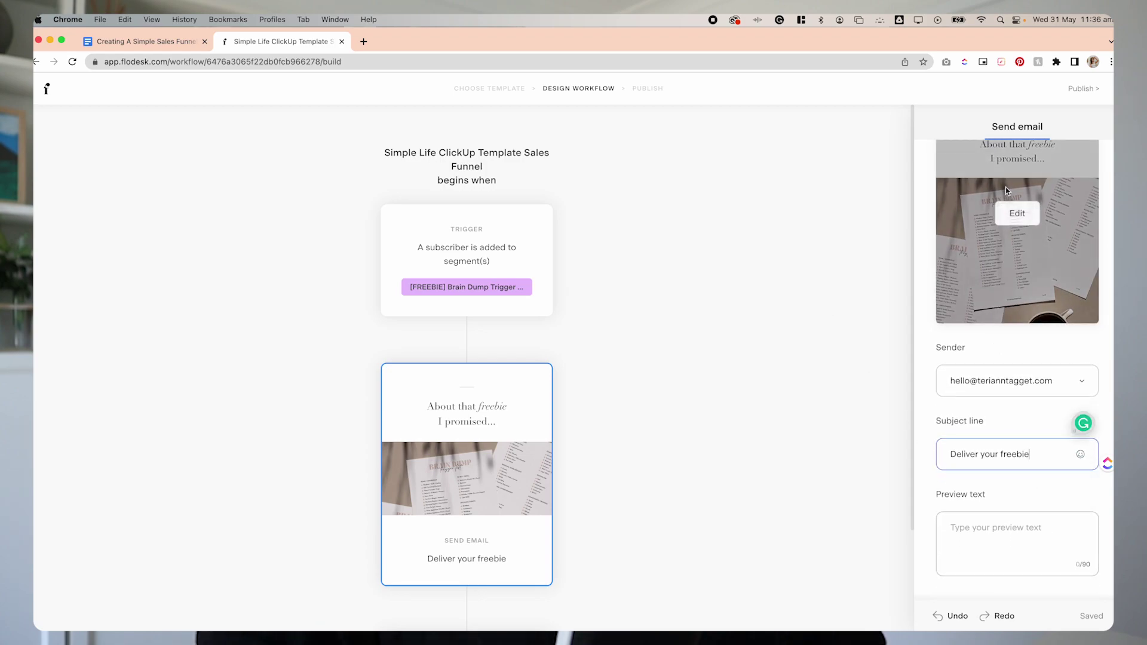
{"action": "left_click_drag", "start_coordinate": [1035, 457], "coordinate": [929, 458]}
{"action": "key", "text": "BackSpace"}
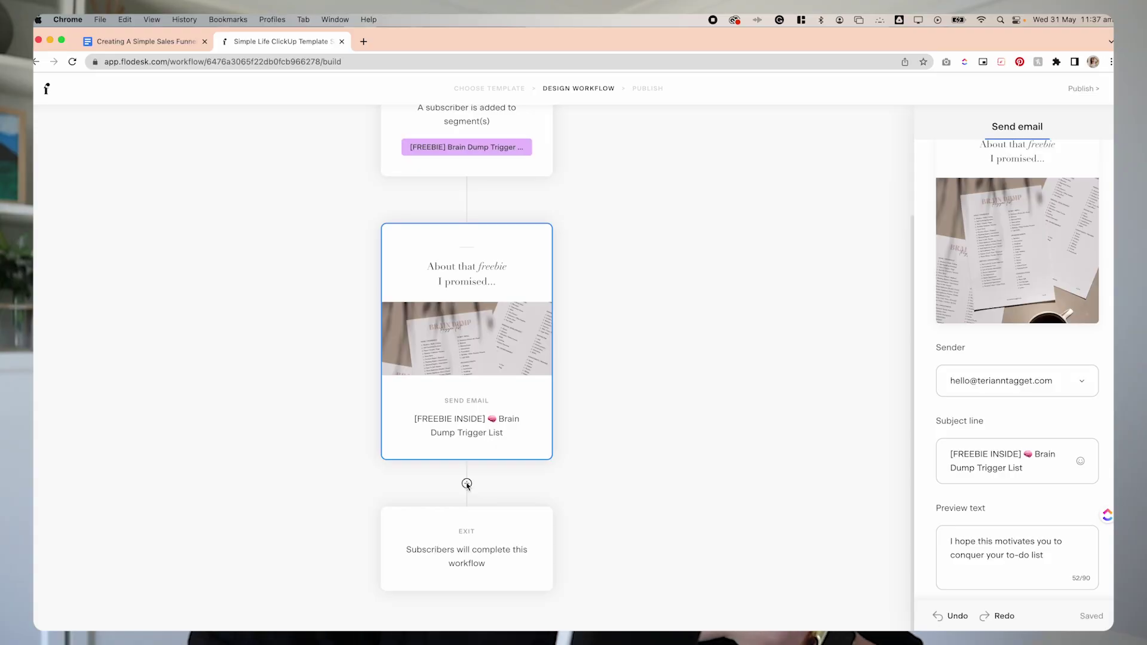
Add a time delay of 1 day after the freebie email in the workflow
{"action": "left_click", "coordinate": [467, 480]}
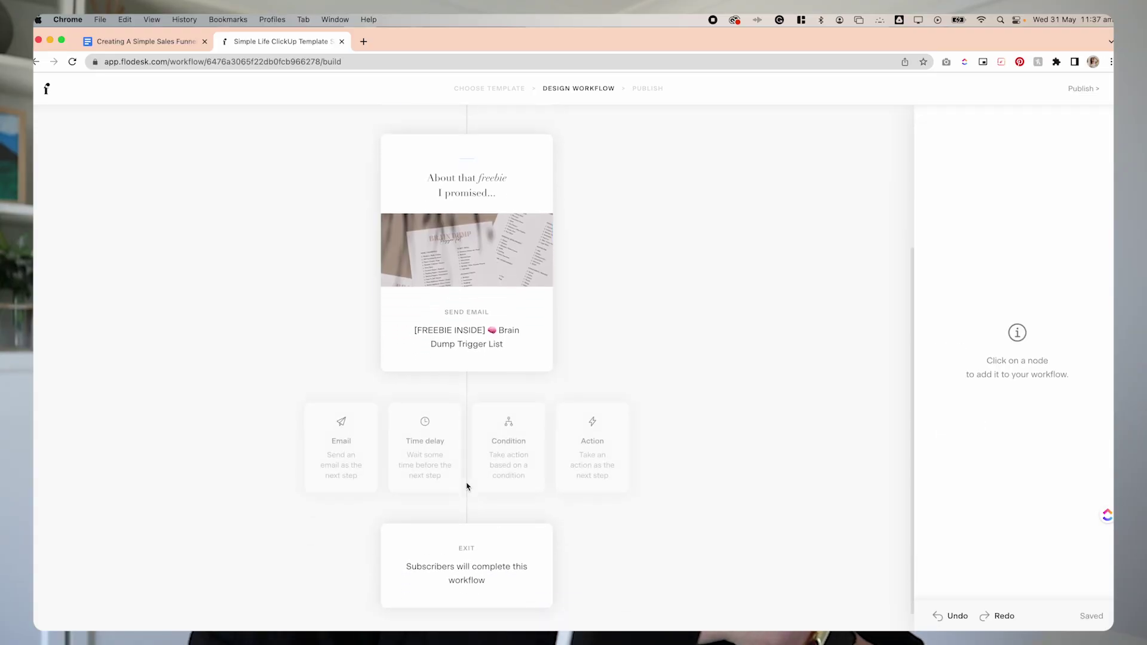
{"action": "left_click", "coordinate": [441, 443]}
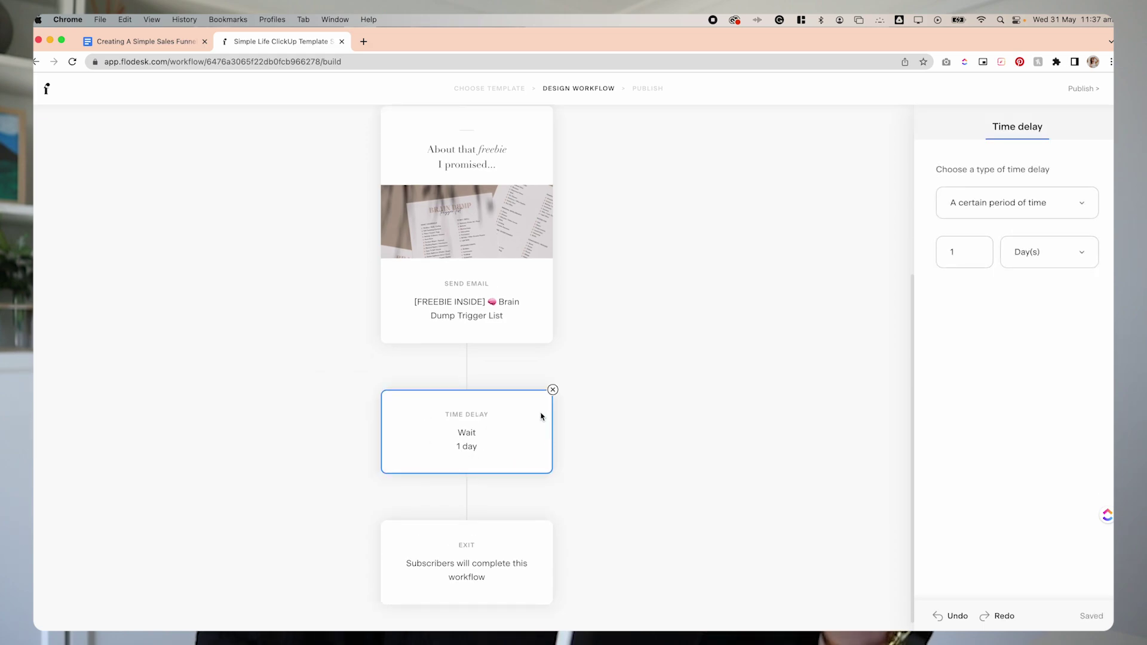
{"action": "scroll", "coordinate": [514, 435], "scroll_direction": "down", "scroll_amount": 1}
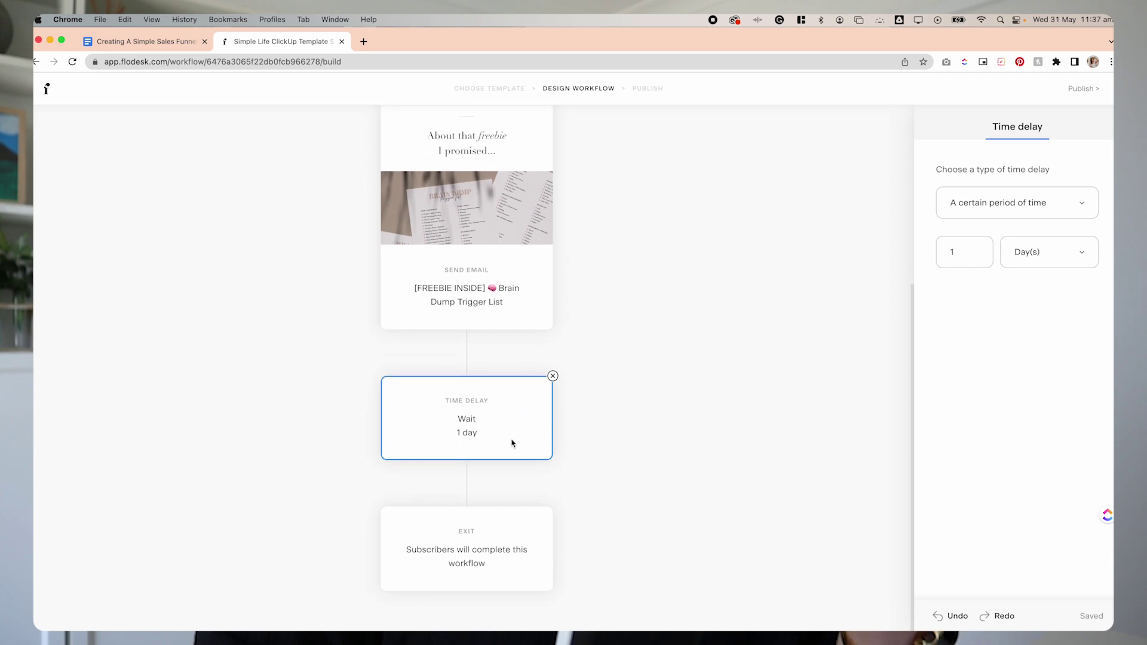
Add an email after the 1-day delay and create it from the Plain Text Email template in the favorites
{"action": "mouse_move", "coordinate": [469, 478]}
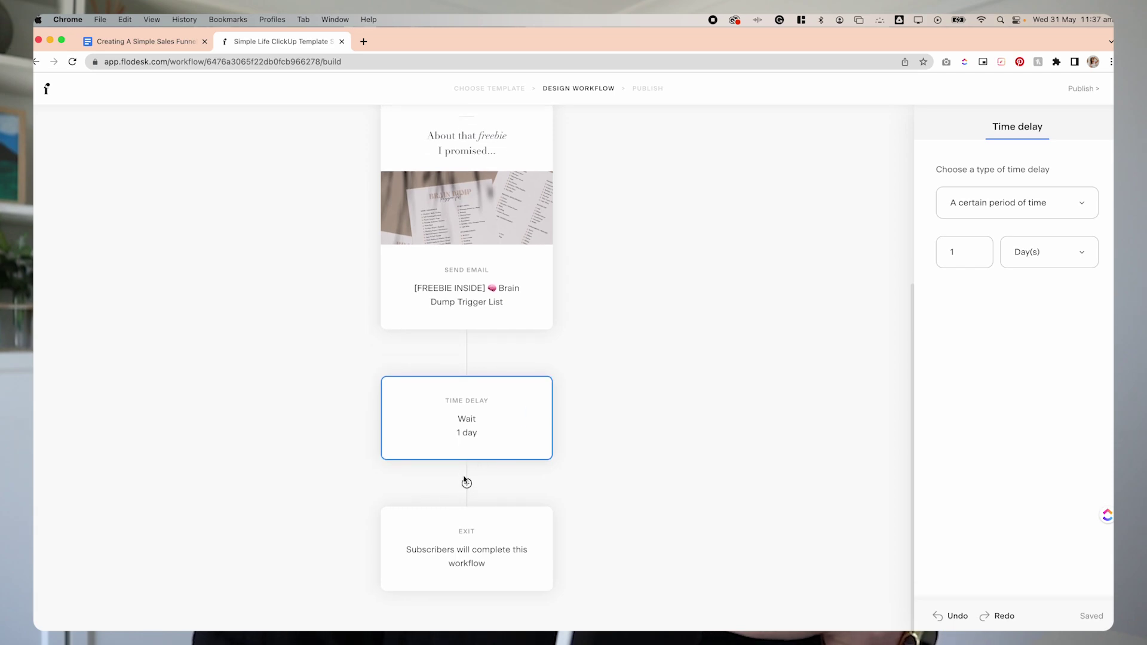
{"action": "left_click", "coordinate": [467, 483]}
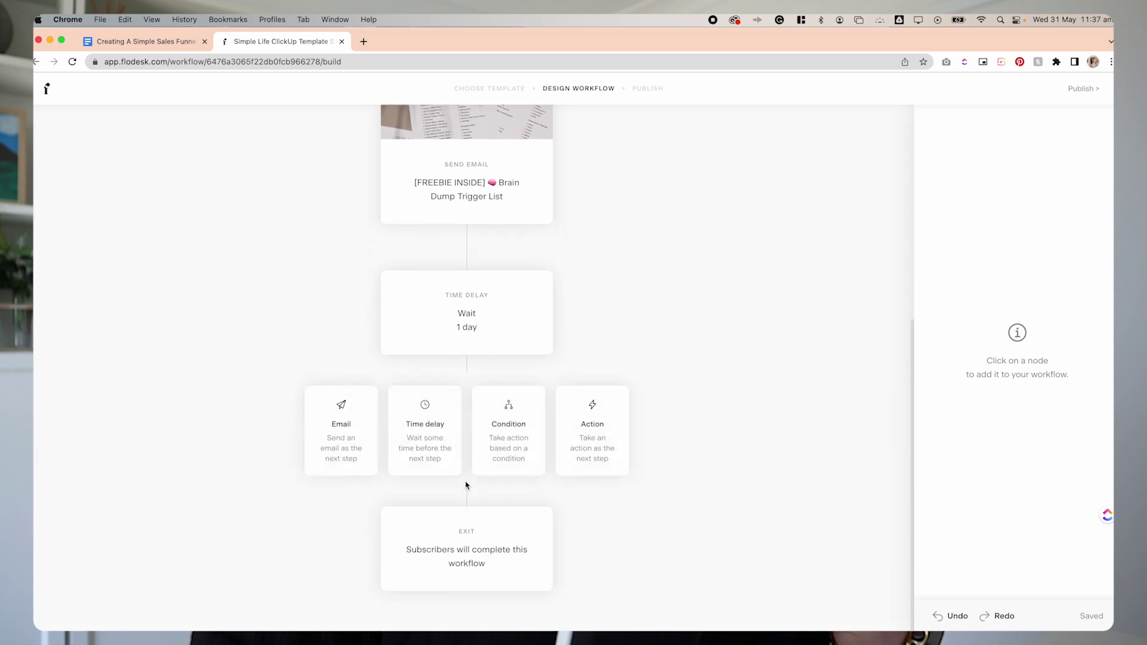
{"action": "left_click", "coordinate": [343, 429]}
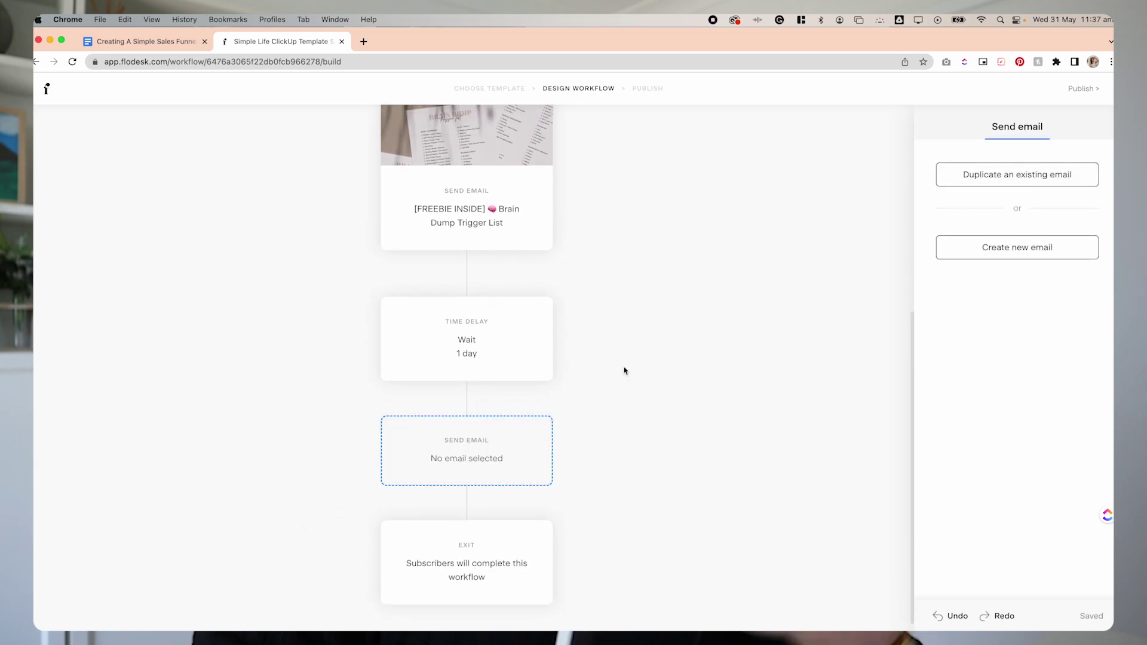
{"action": "left_click", "coordinate": [1037, 248]}
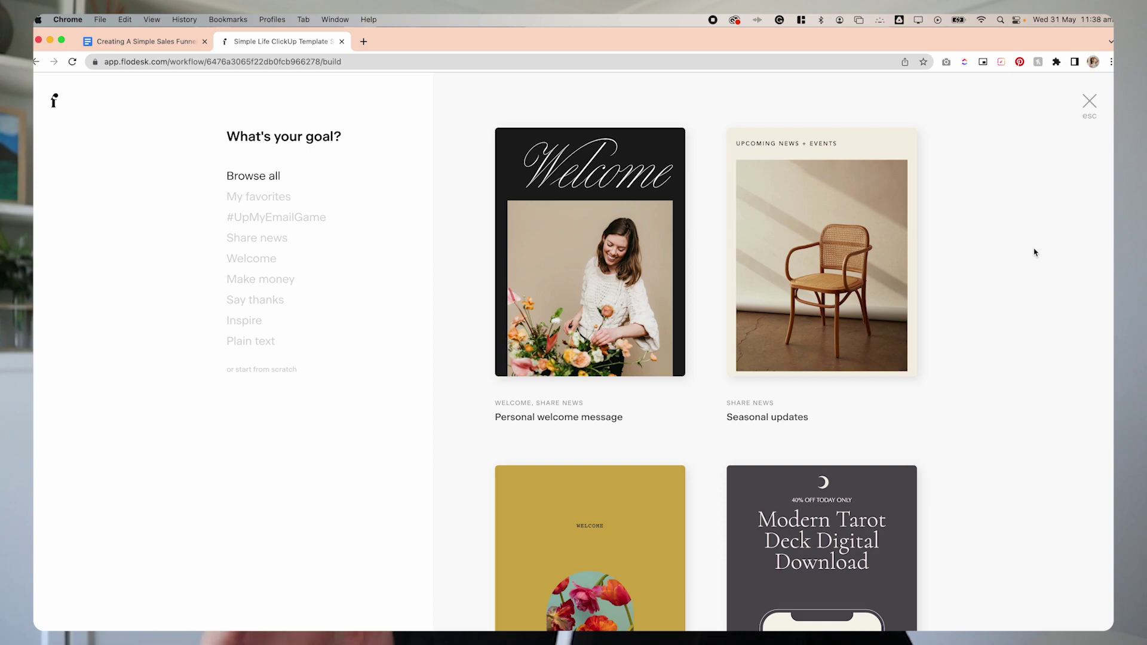
{"action": "left_click", "coordinate": [265, 197]}
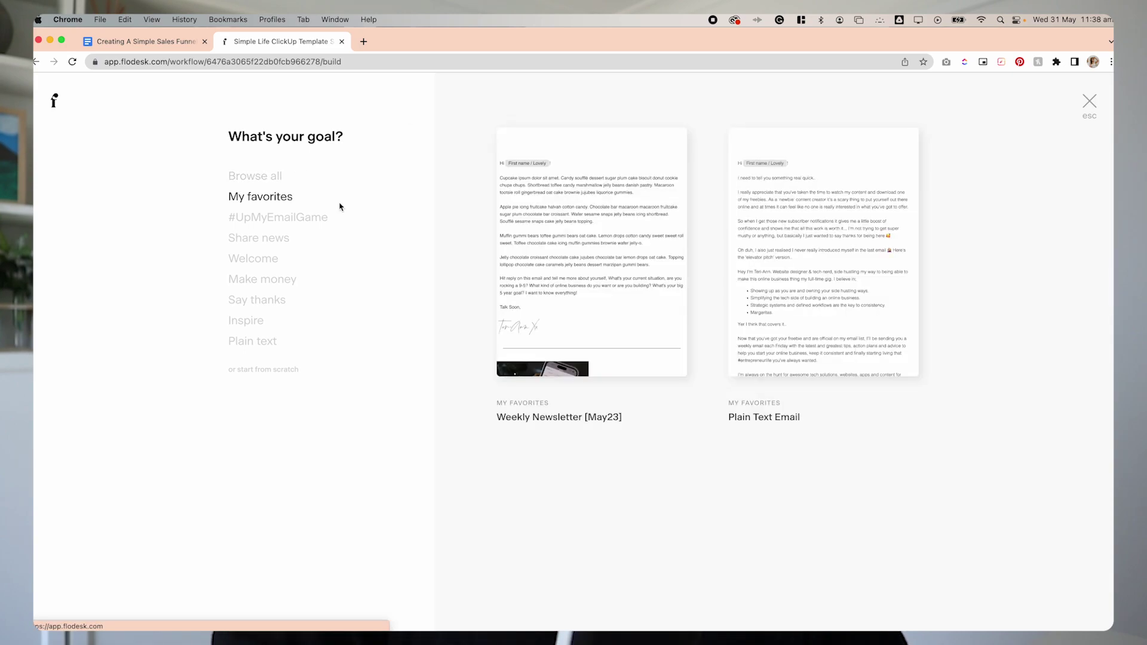
{"action": "left_click", "coordinate": [840, 301]}
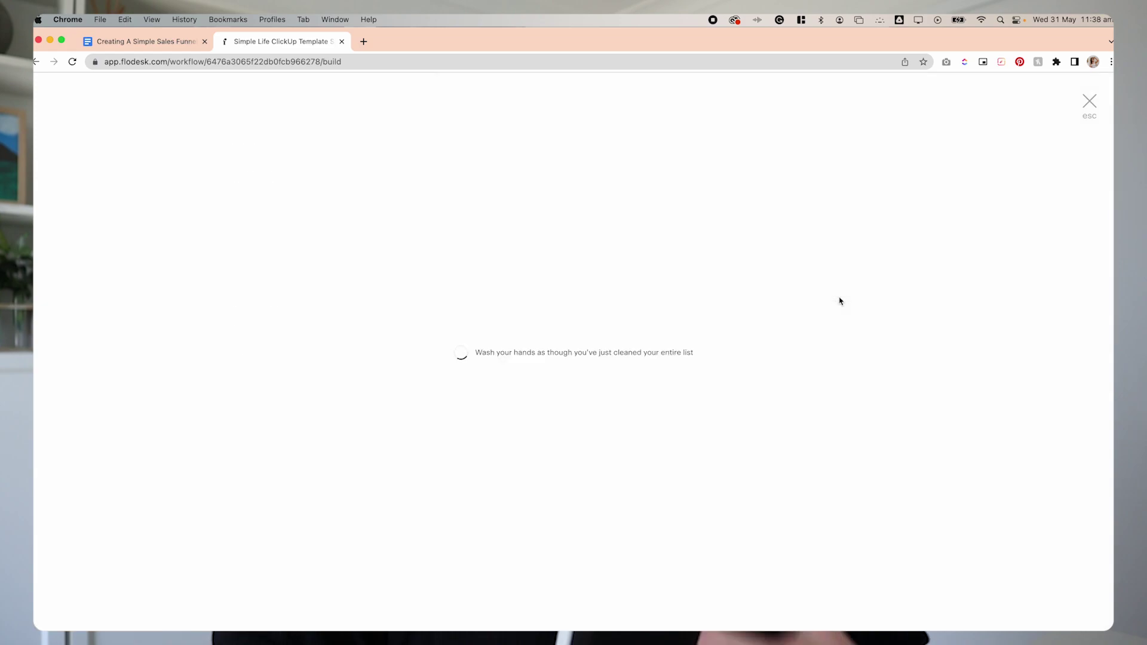
{"action": "scroll", "coordinate": [499, 335], "scroll_direction": "down", "scroll_amount": 10}
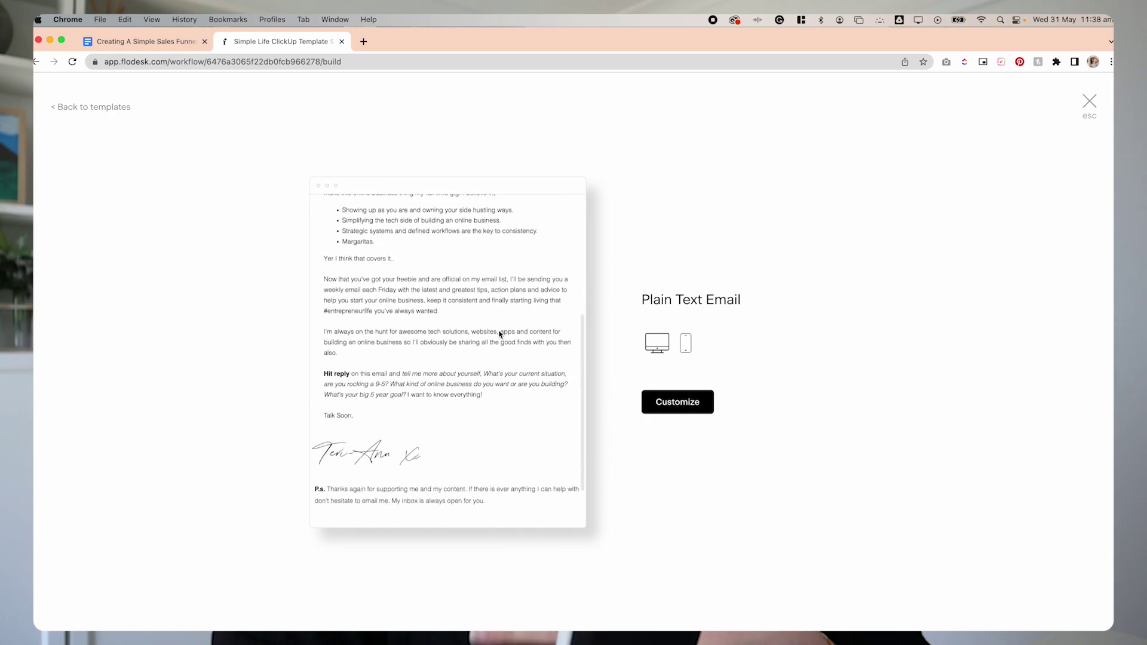
{"action": "scroll", "coordinate": [500, 334], "scroll_direction": "up", "scroll_amount": 10}
{"action": "left_click", "coordinate": [645, 403]}
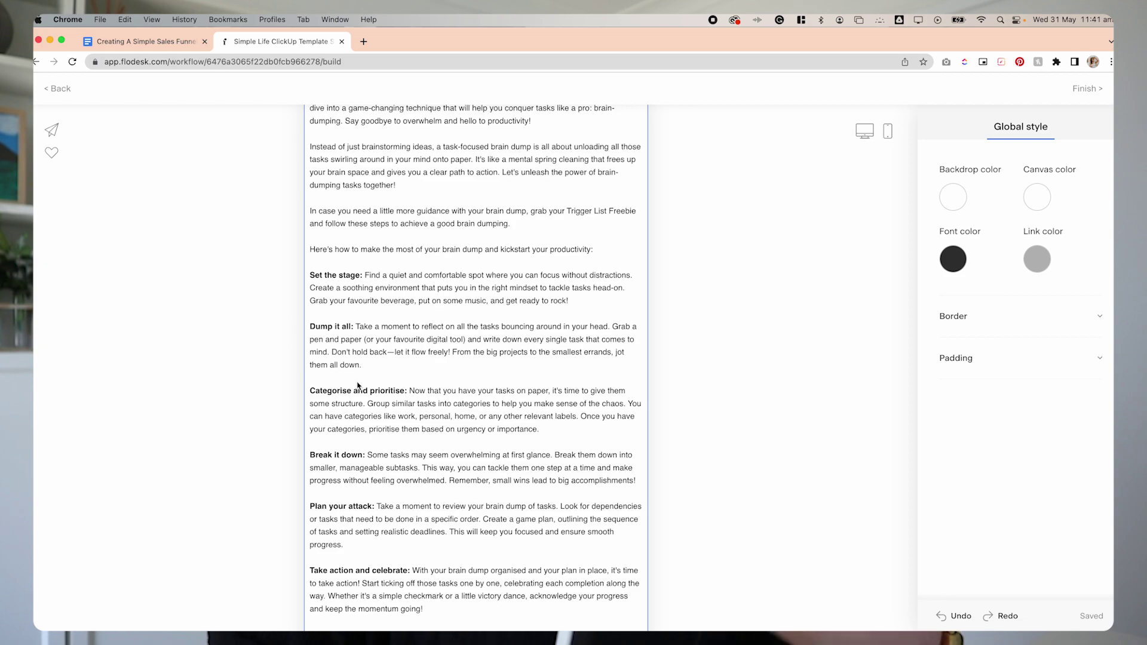
Review the brain-dumping tips email from its how-to steps down to the signature and footer
{"action": "scroll", "coordinate": [358, 385], "scroll_direction": "down", "scroll_amount": 5}
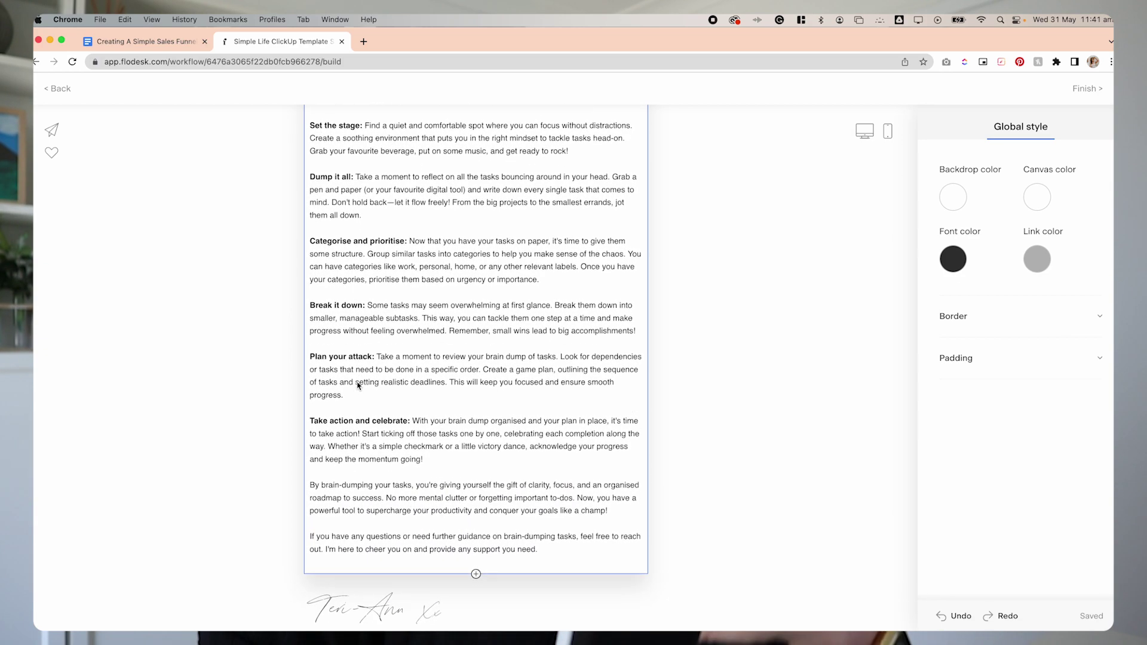
{"action": "scroll", "coordinate": [358, 385], "scroll_direction": "down", "scroll_amount": 1}
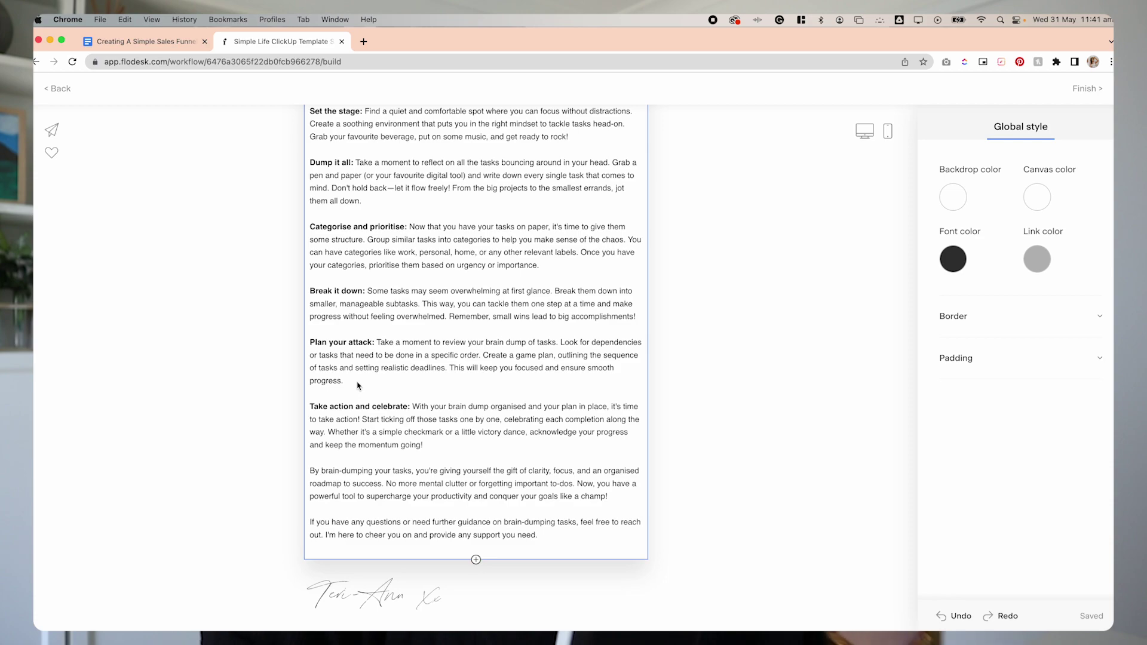
{"action": "scroll", "coordinate": [772, 466], "scroll_direction": "down", "scroll_amount": 3}
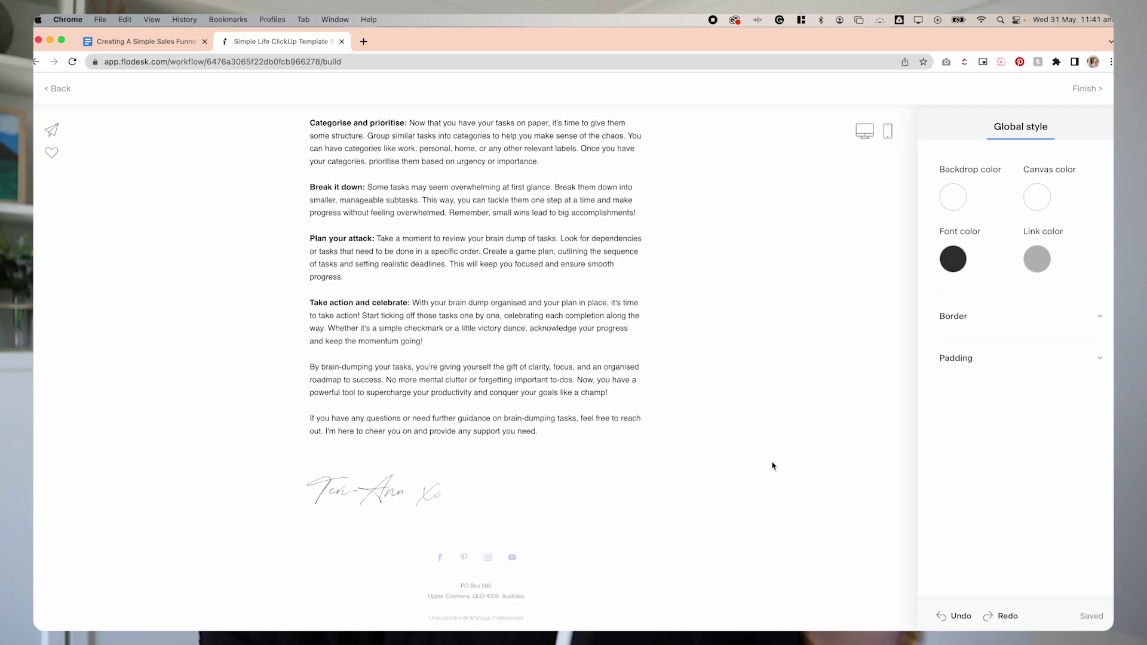
{"action": "scroll", "coordinate": [772, 466], "scroll_direction": "up", "scroll_amount": 10}
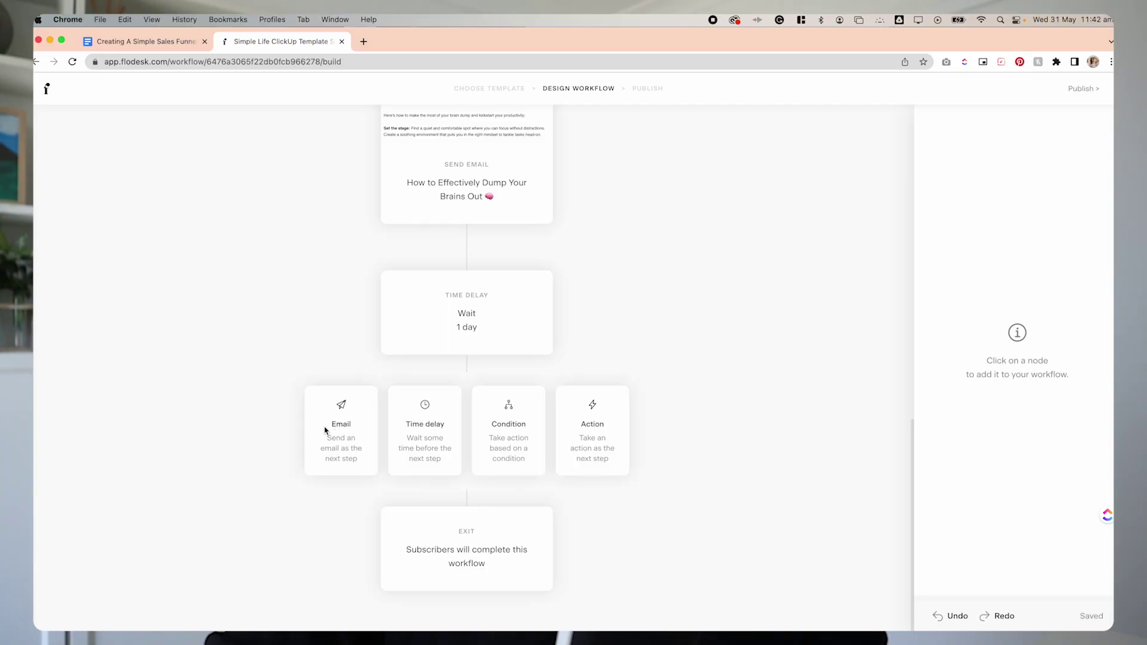
Add another email after the second time delay, basing it on the favorite Plain Text Email template
{"action": "left_click", "coordinate": [325, 430]}
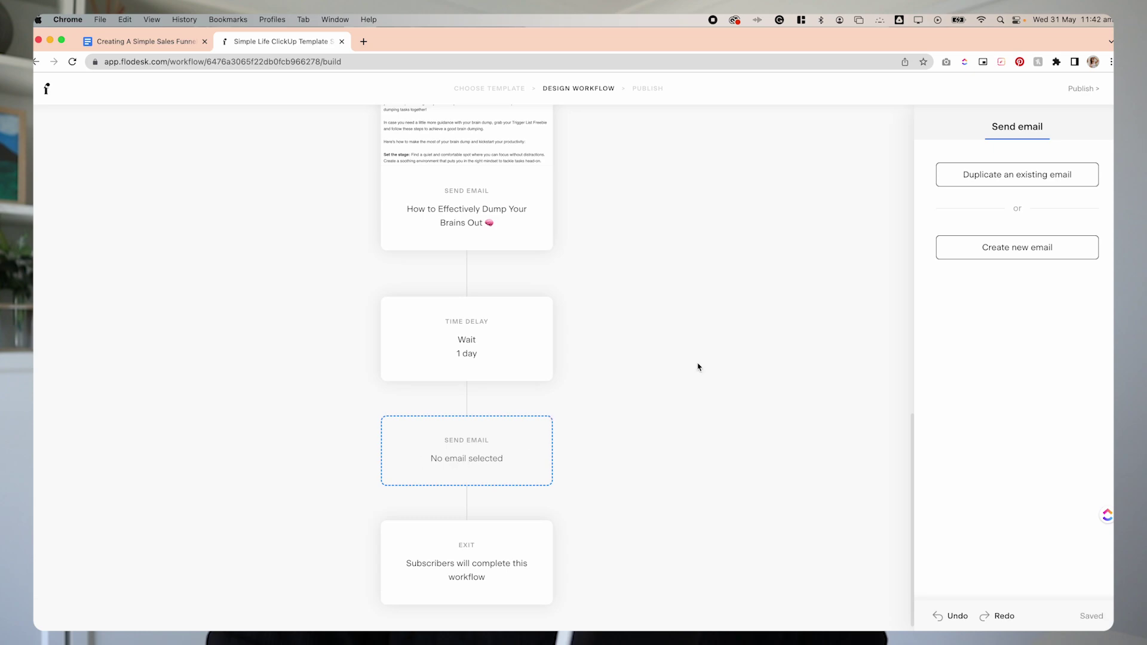
{"action": "left_click", "coordinate": [1052, 251]}
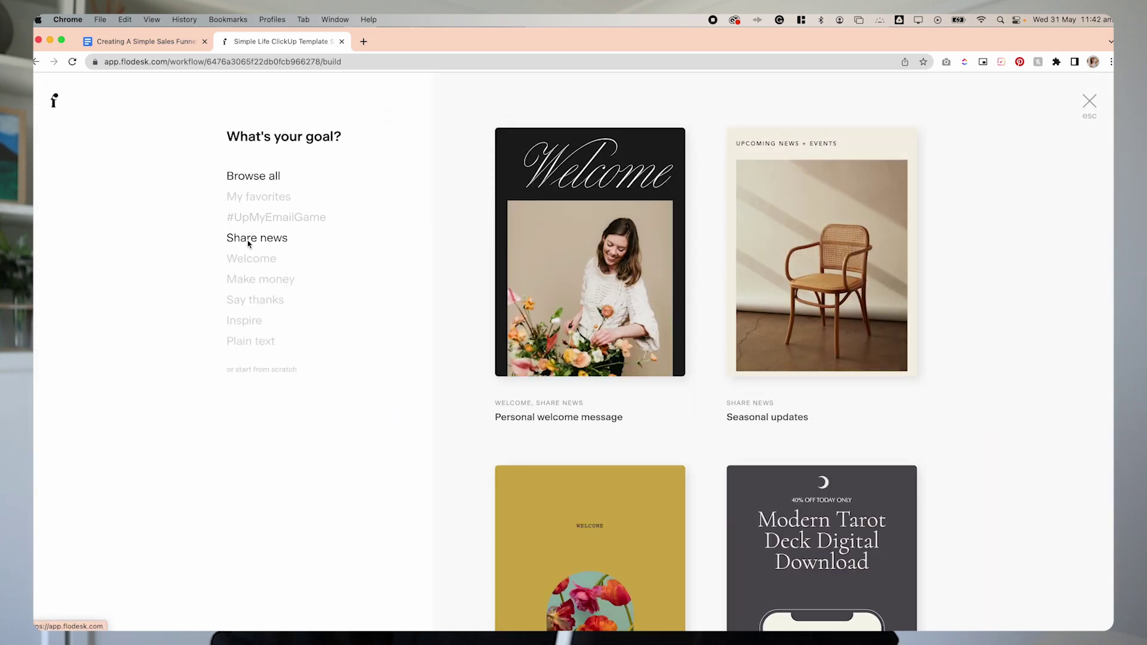
{"action": "left_click", "coordinate": [254, 201]}
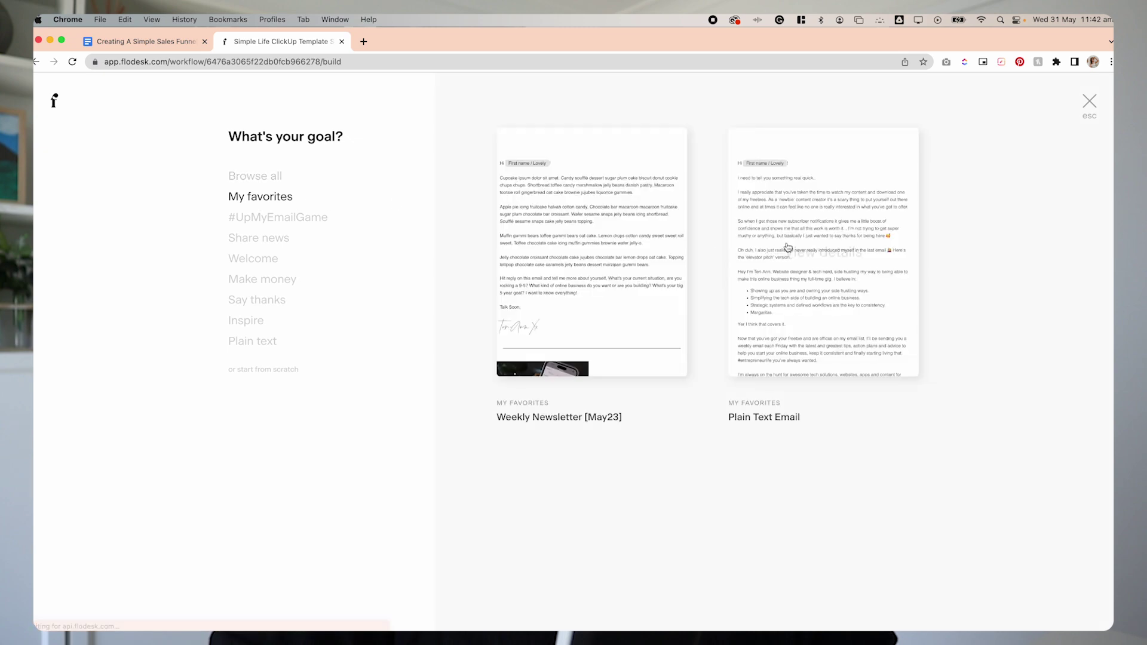
{"action": "left_click", "coordinate": [812, 243]}
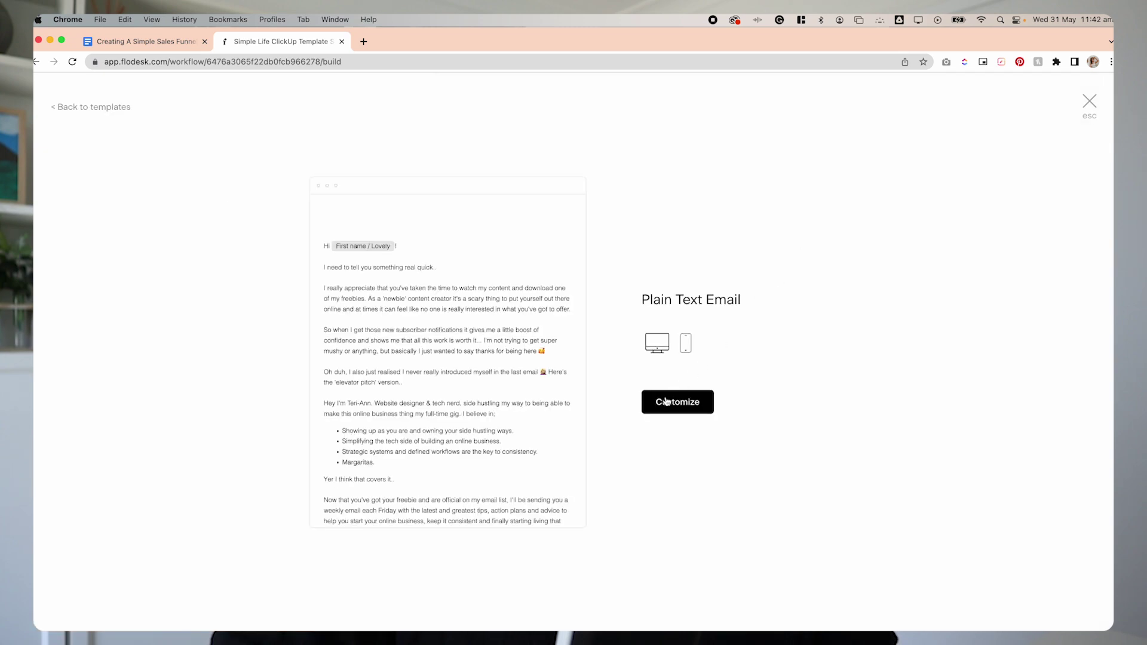
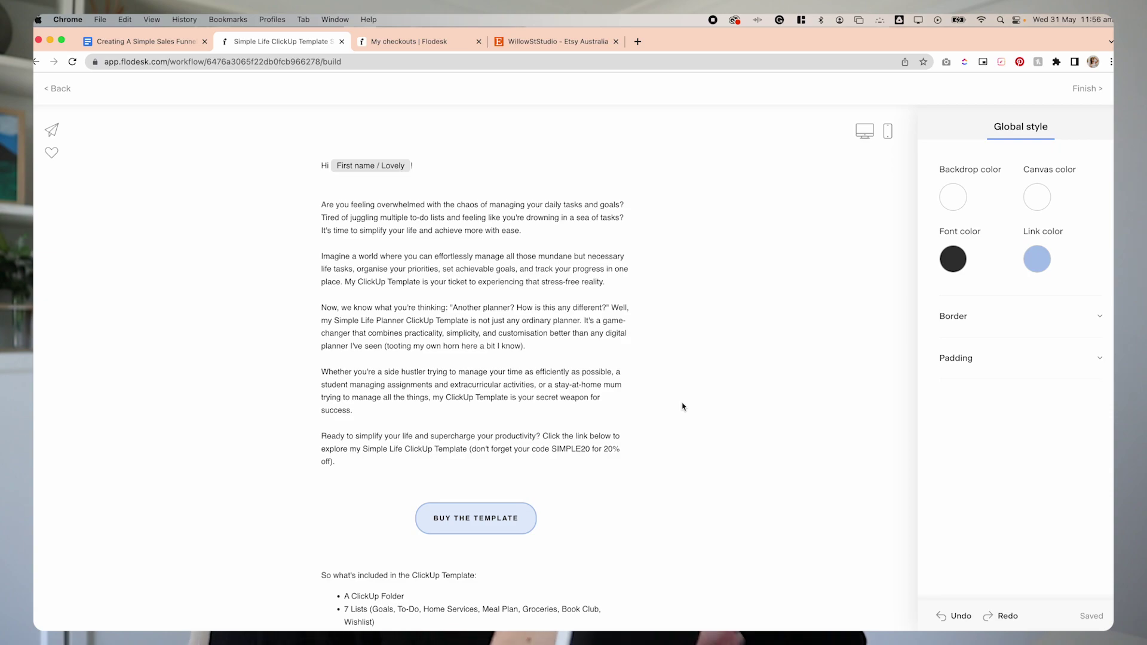
Review the ClickUp template sales email's copy, purchase button, testimonial and discount steps, and finish the email
{"action": "scroll", "coordinate": [683, 406], "scroll_direction": "down", "scroll_amount": 5}
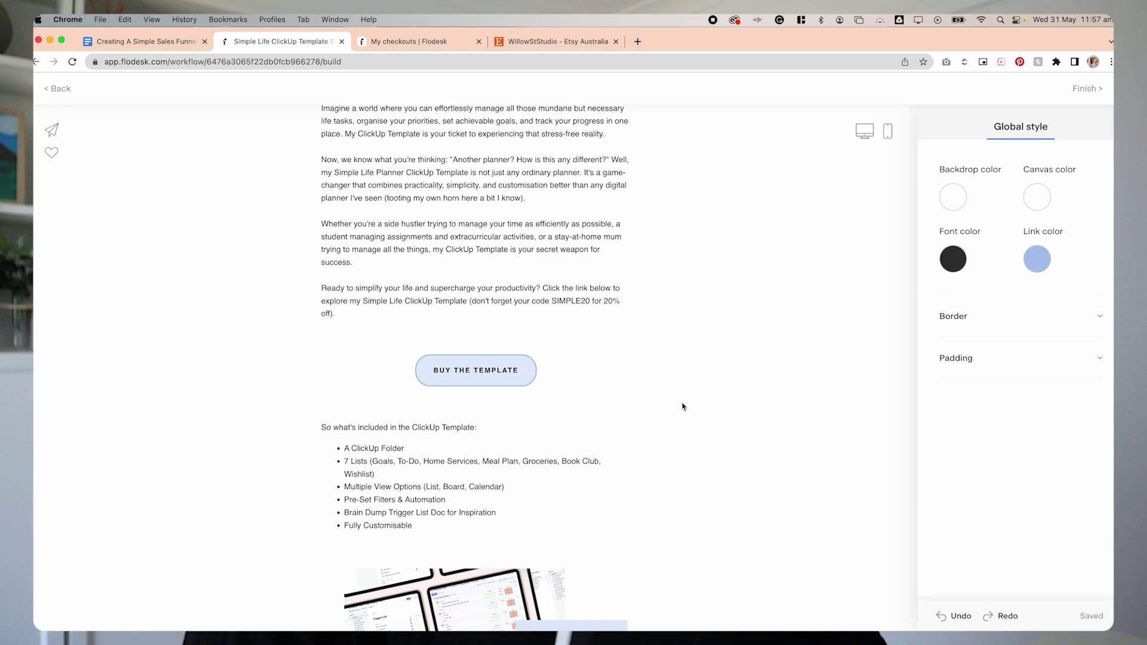
{"action": "scroll", "coordinate": [683, 406], "scroll_direction": "down", "scroll_amount": 9}
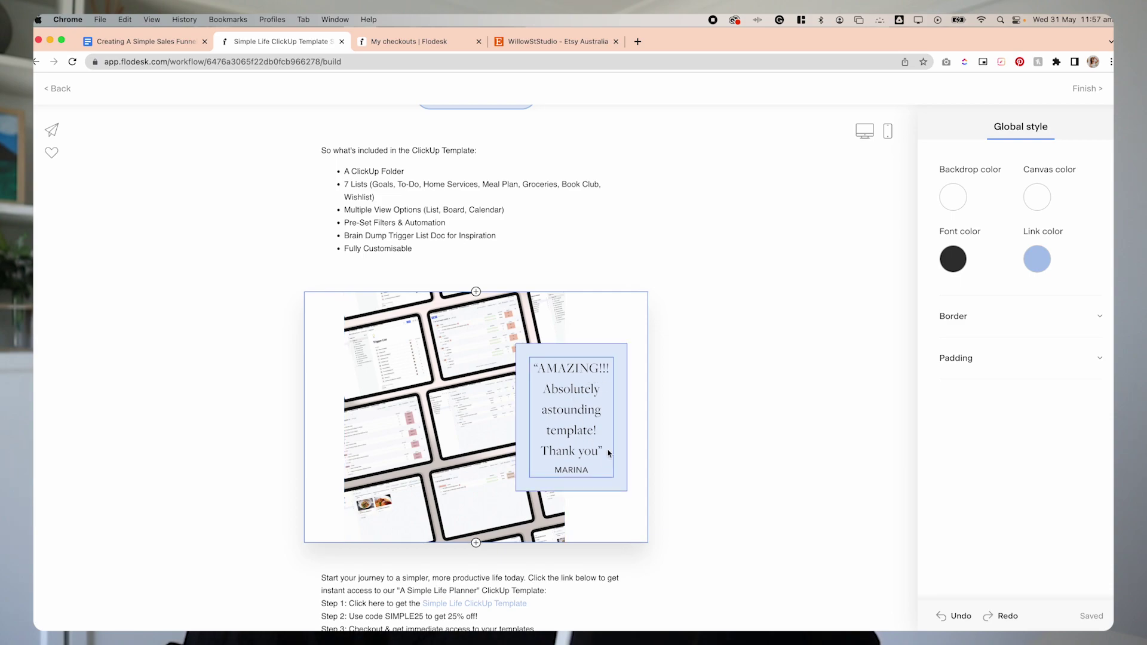
{"action": "scroll", "coordinate": [375, 447], "scroll_direction": "down", "scroll_amount": 9}
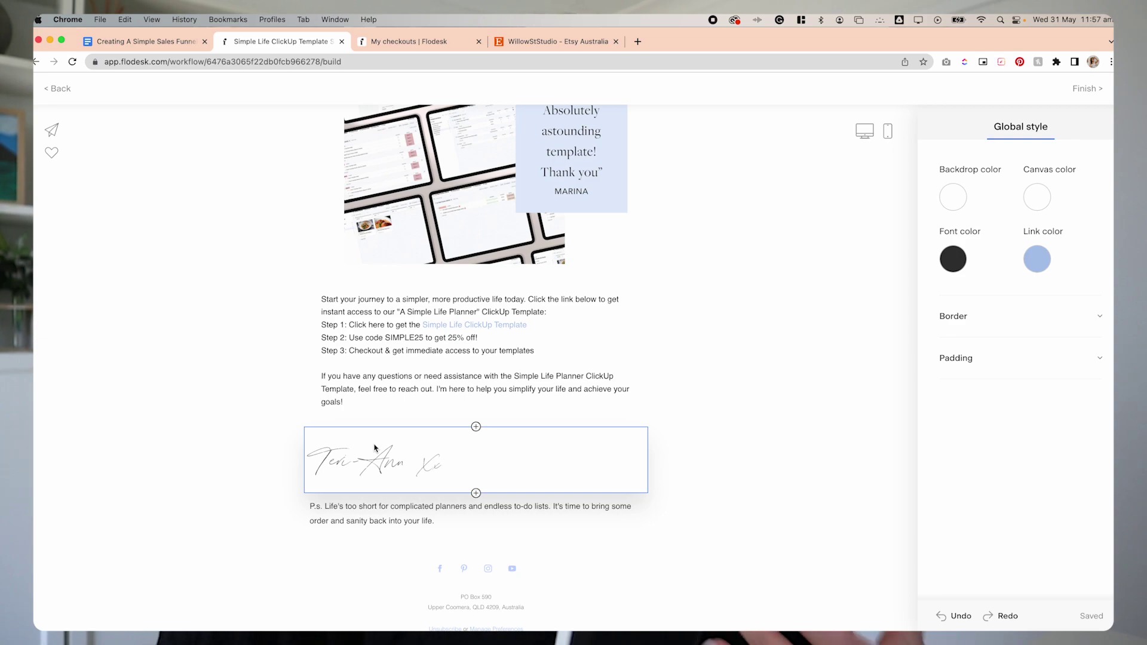
{"action": "scroll", "coordinate": [812, 374], "scroll_direction": "up", "scroll_amount": 20}
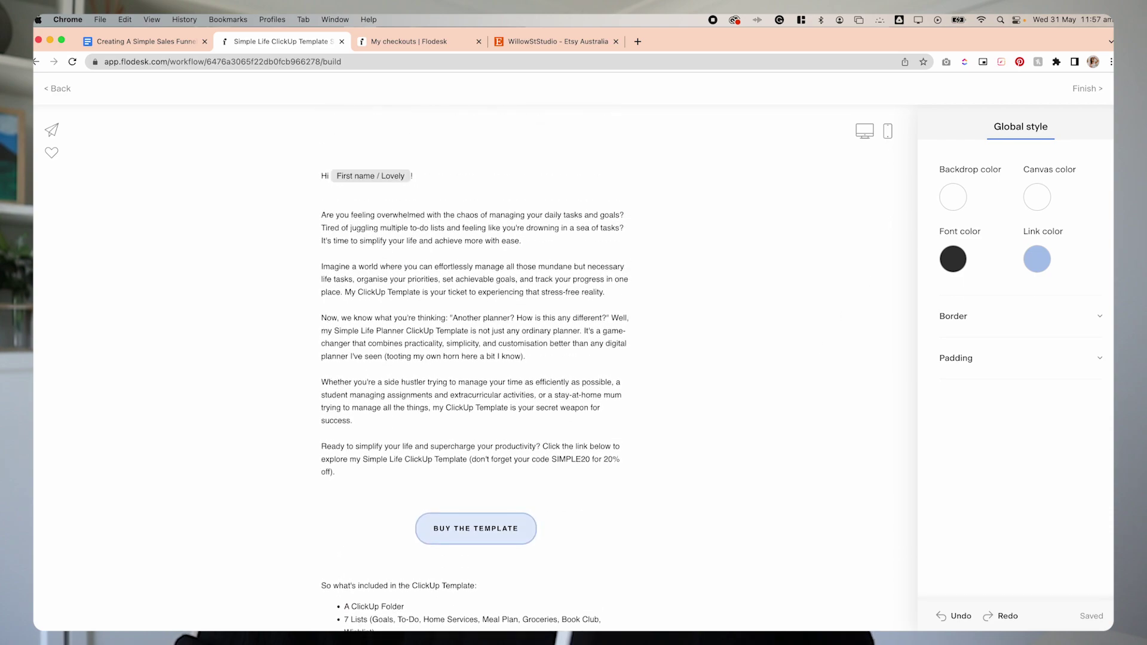
{"action": "left_click", "coordinate": [1087, 89]}
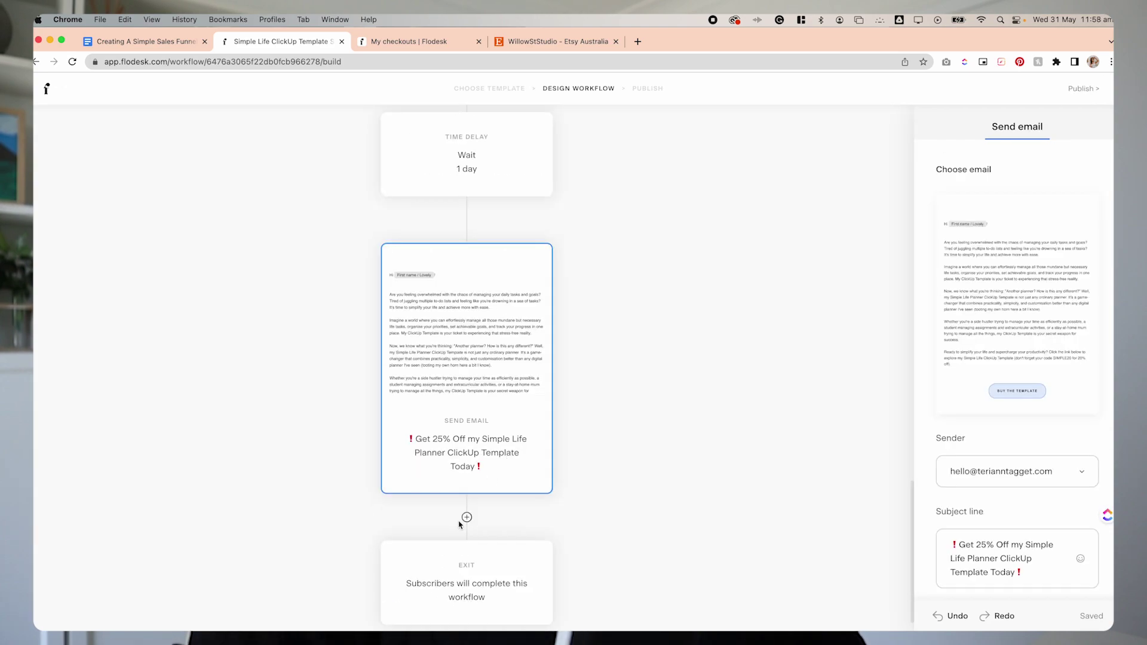
Add a condition after the 25% off email that checks whether the subscriber is in the "[PRODUCT] A Simple Life Click..." segment
{"action": "left_click", "coordinate": [467, 517]}
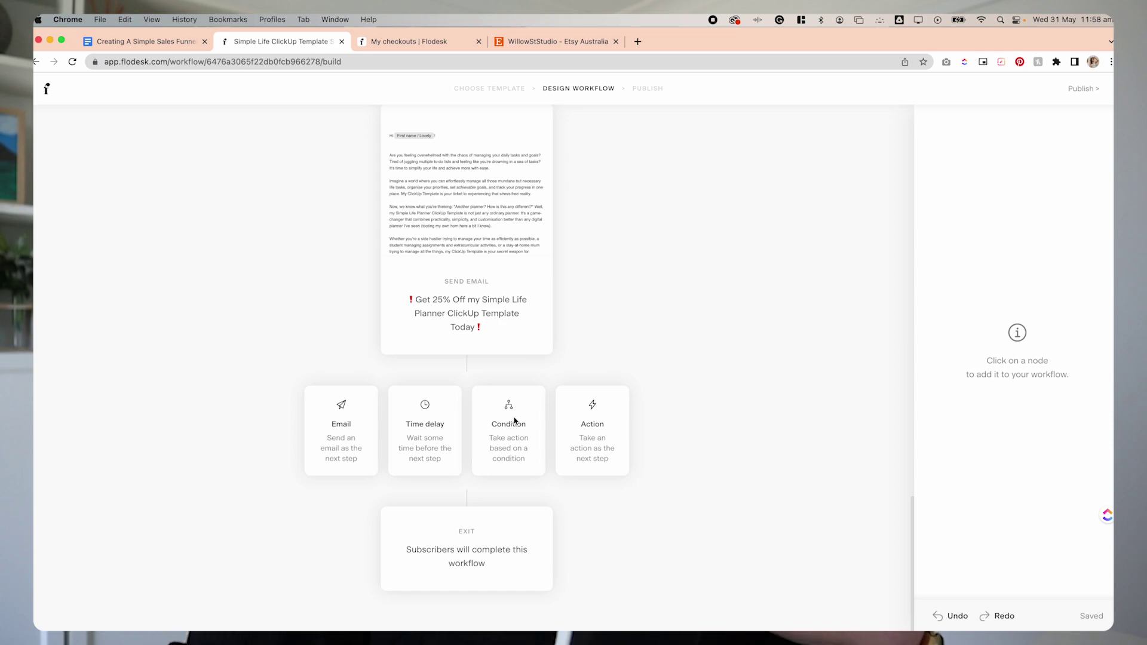
{"action": "left_click", "coordinate": [514, 425]}
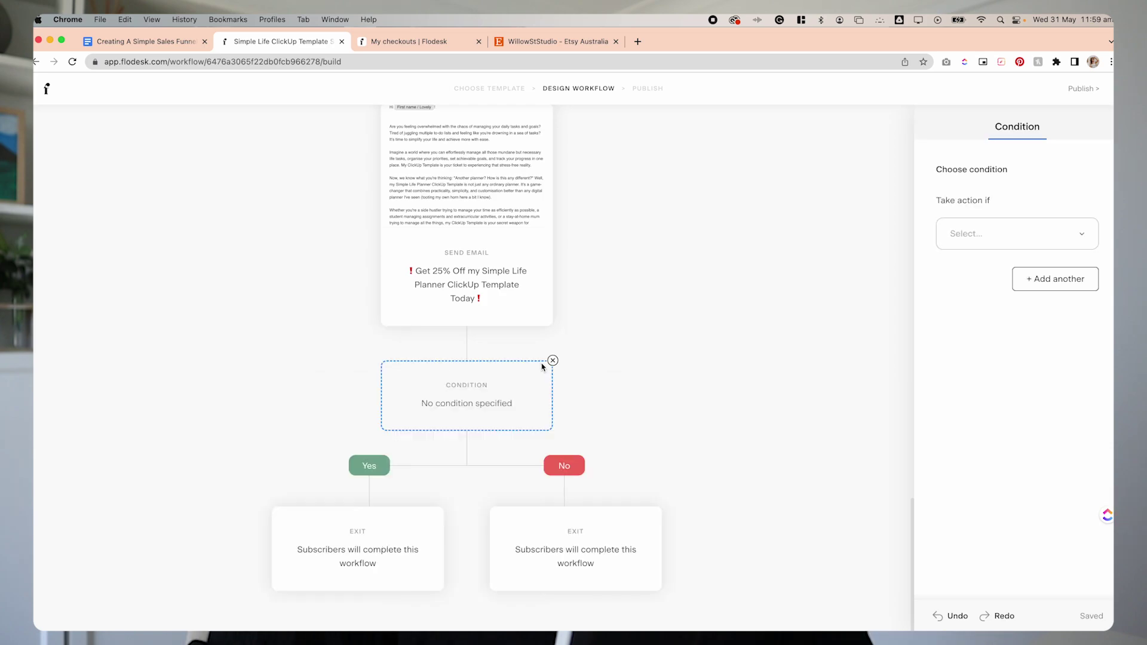
{"action": "left_click", "coordinate": [975, 236]}
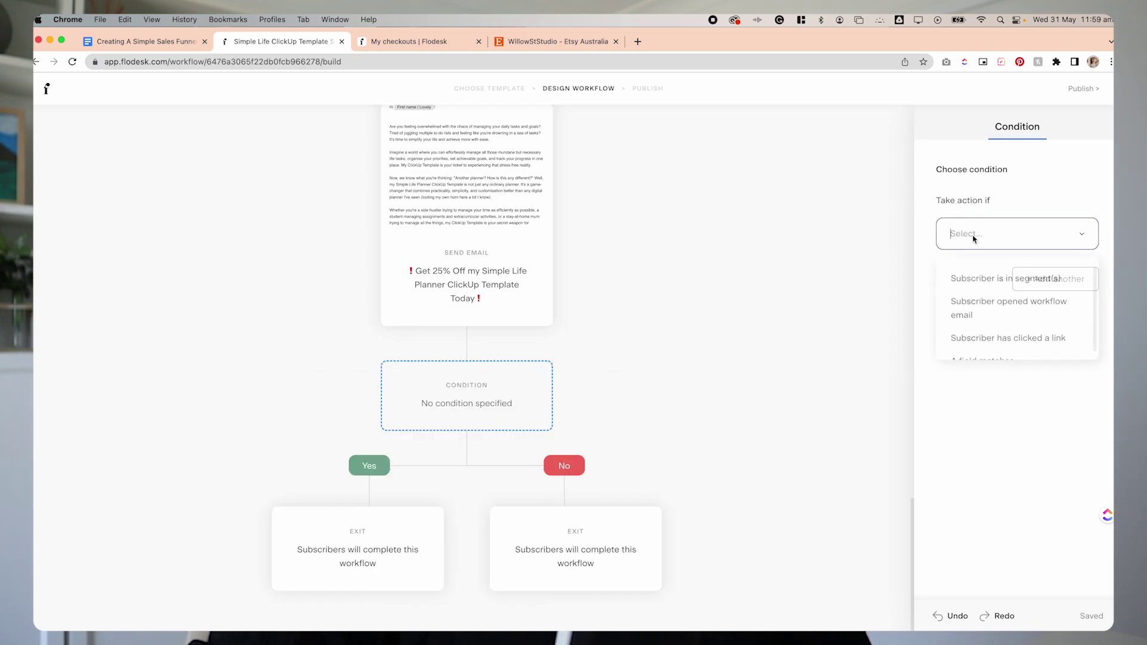
{"action": "left_click", "coordinate": [985, 280]}
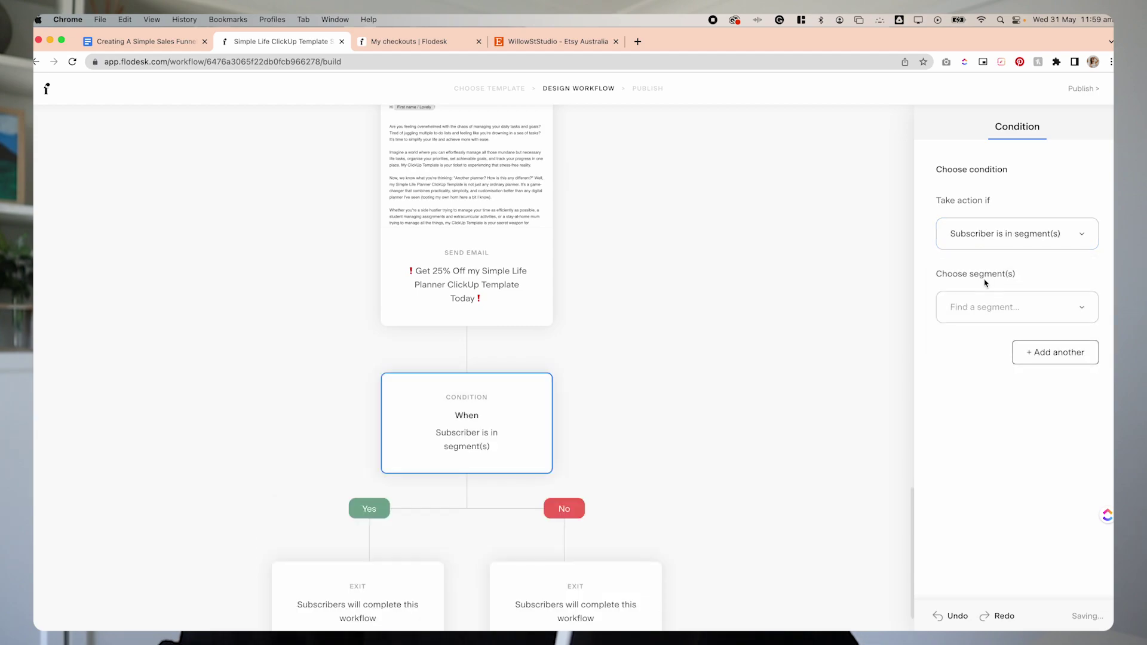
{"action": "left_click", "coordinate": [989, 314]}
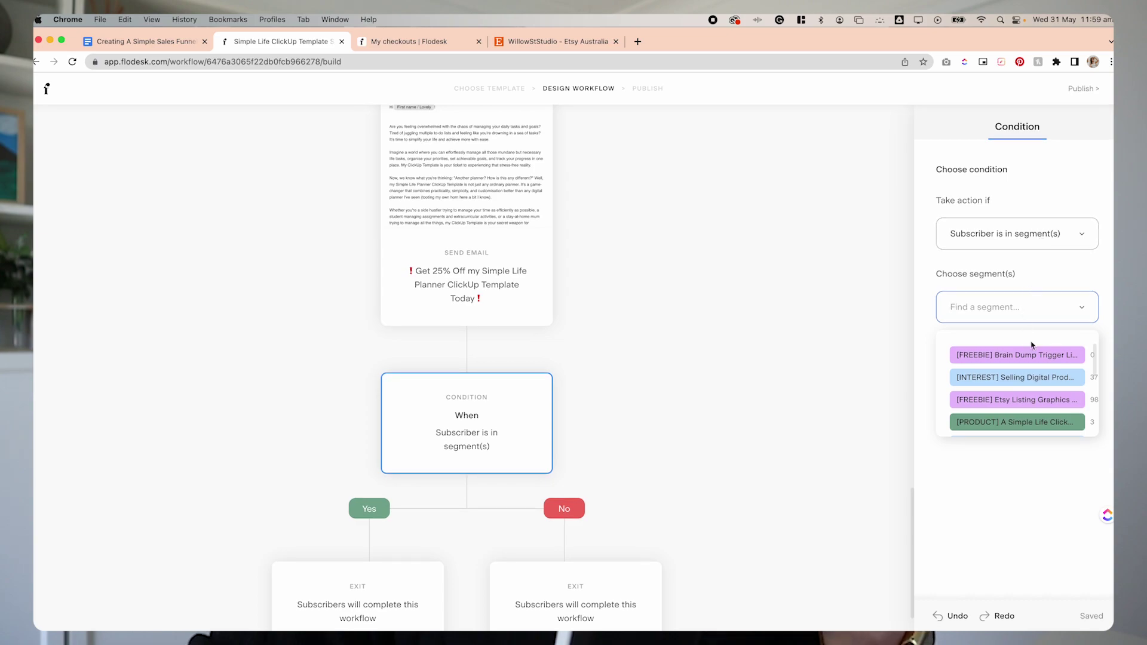
{"action": "scroll", "coordinate": [1034, 371], "scroll_direction": "down", "scroll_amount": 2}
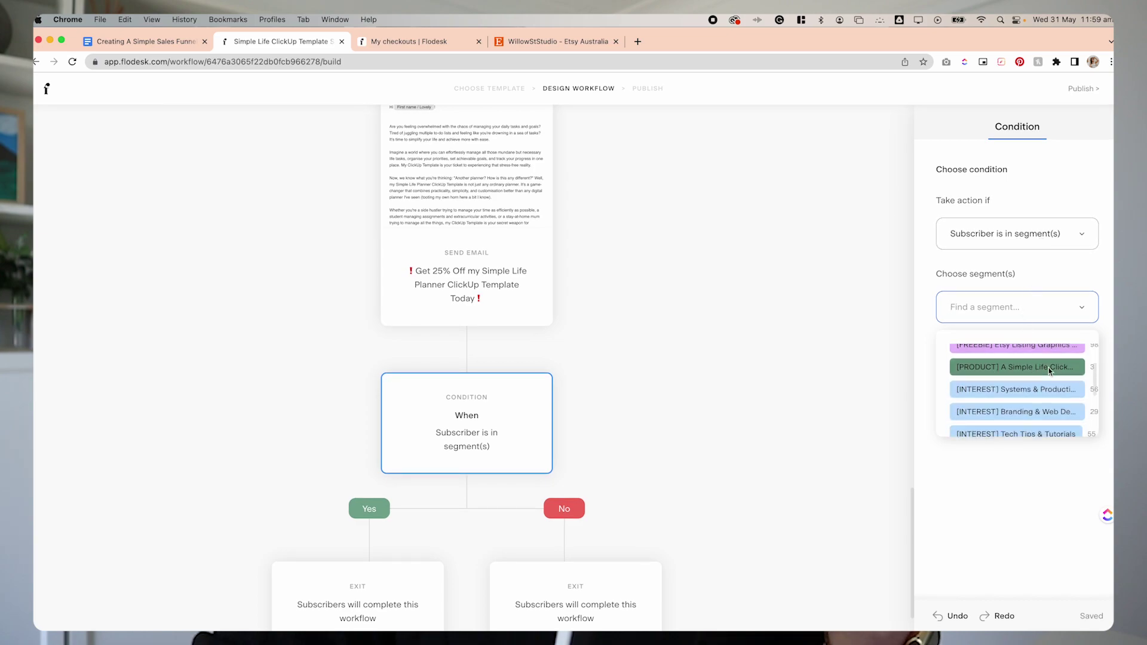
{"action": "left_click", "coordinate": [1050, 371]}
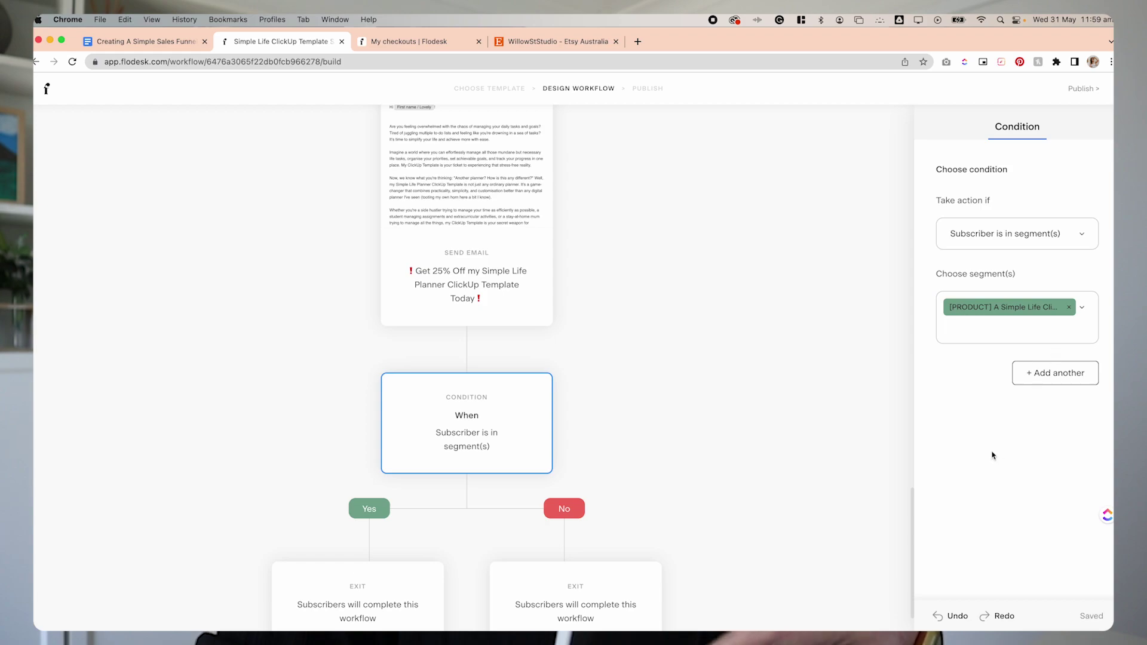
Add an email on the condition's No branch and base it on the favorite Plain Text Email template
{"action": "scroll", "coordinate": [622, 455], "scroll_direction": "down", "scroll_amount": 2}
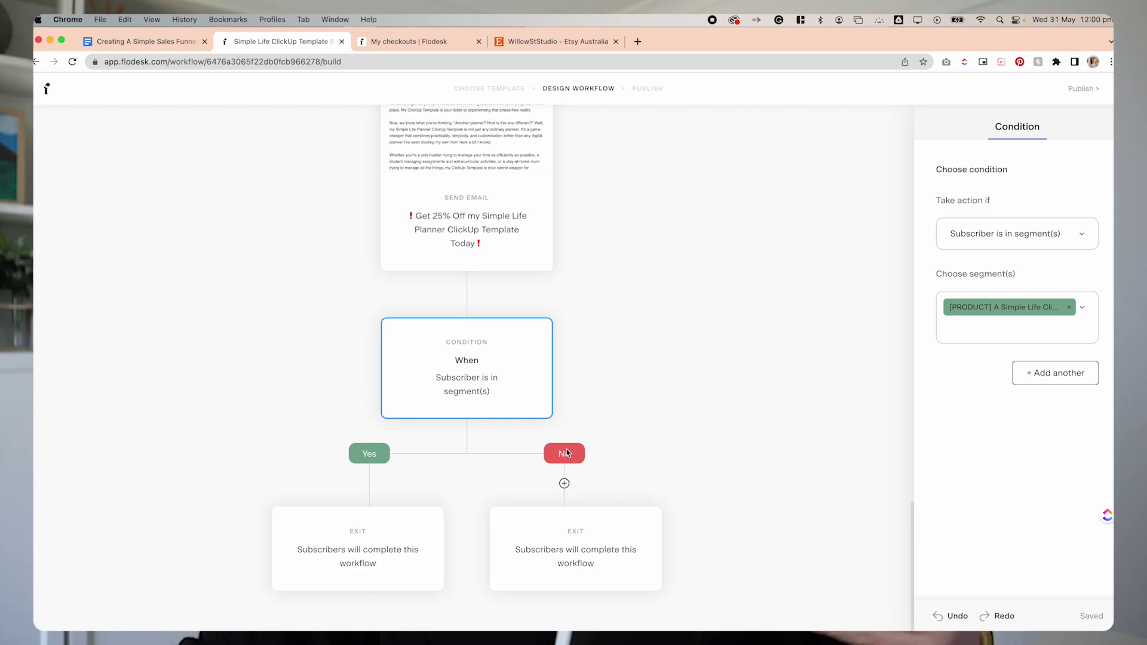
{"action": "left_click", "coordinate": [564, 484]}
{"action": "left_click", "coordinate": [451, 441]}
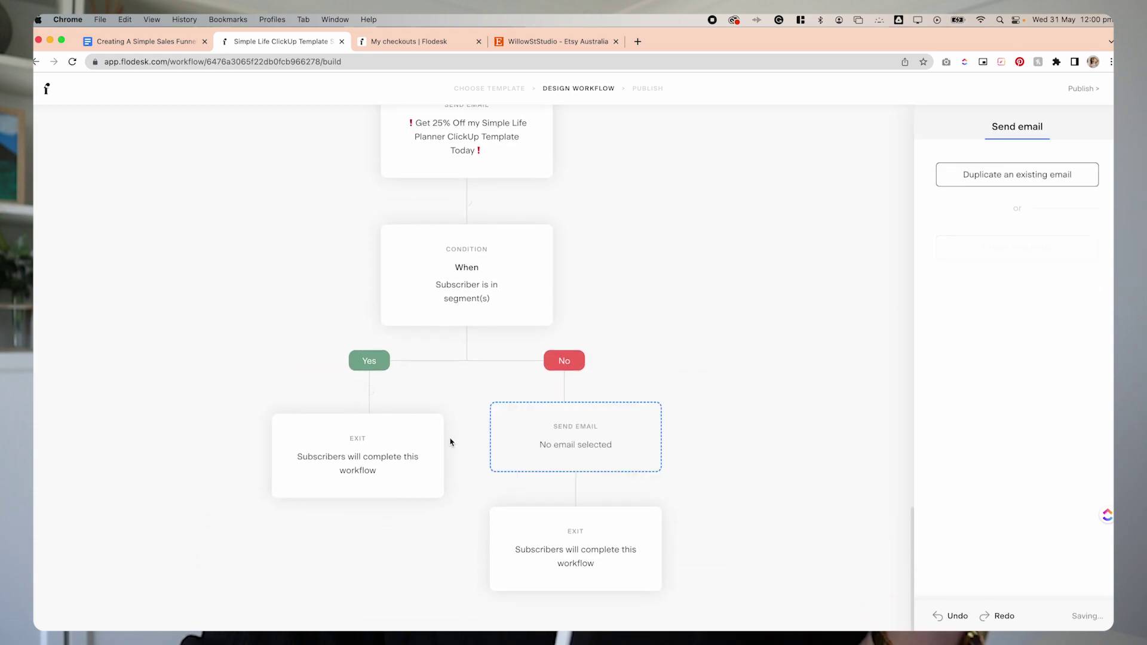
{"action": "left_click", "coordinate": [1030, 259]}
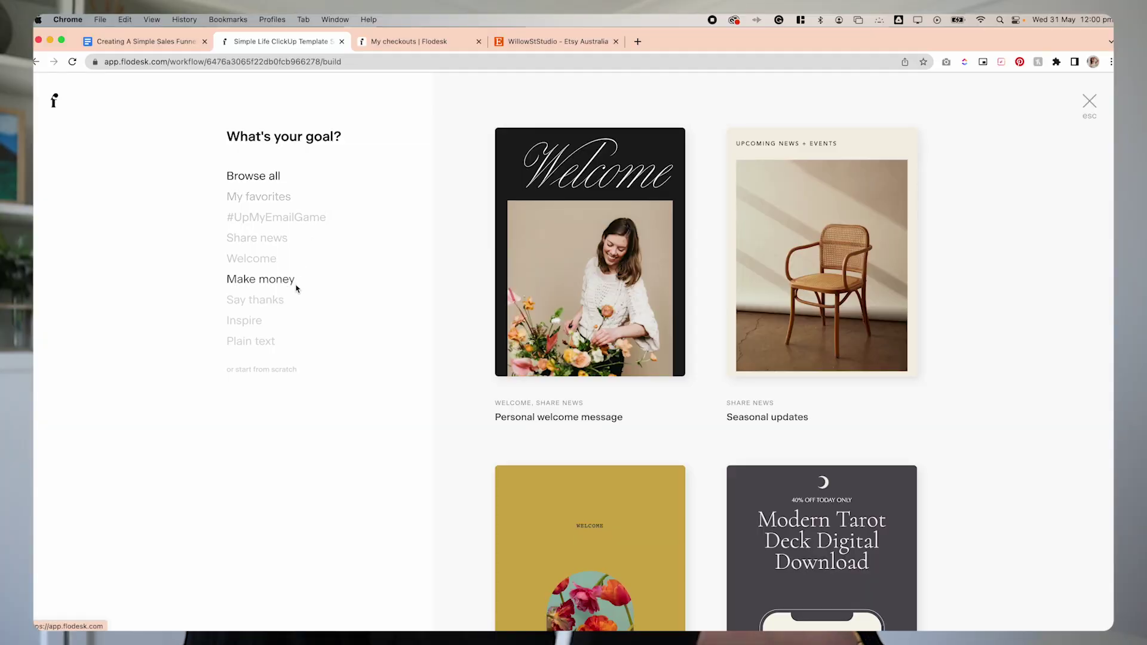
{"action": "left_click", "coordinate": [261, 261]}
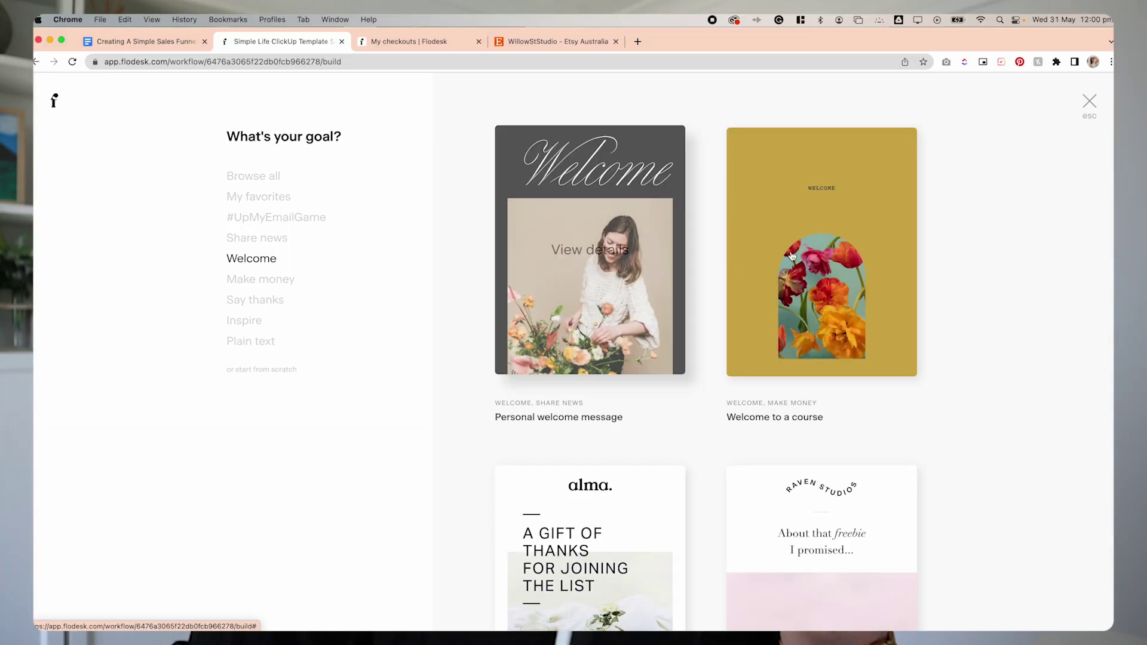
{"action": "left_click", "coordinate": [260, 196]}
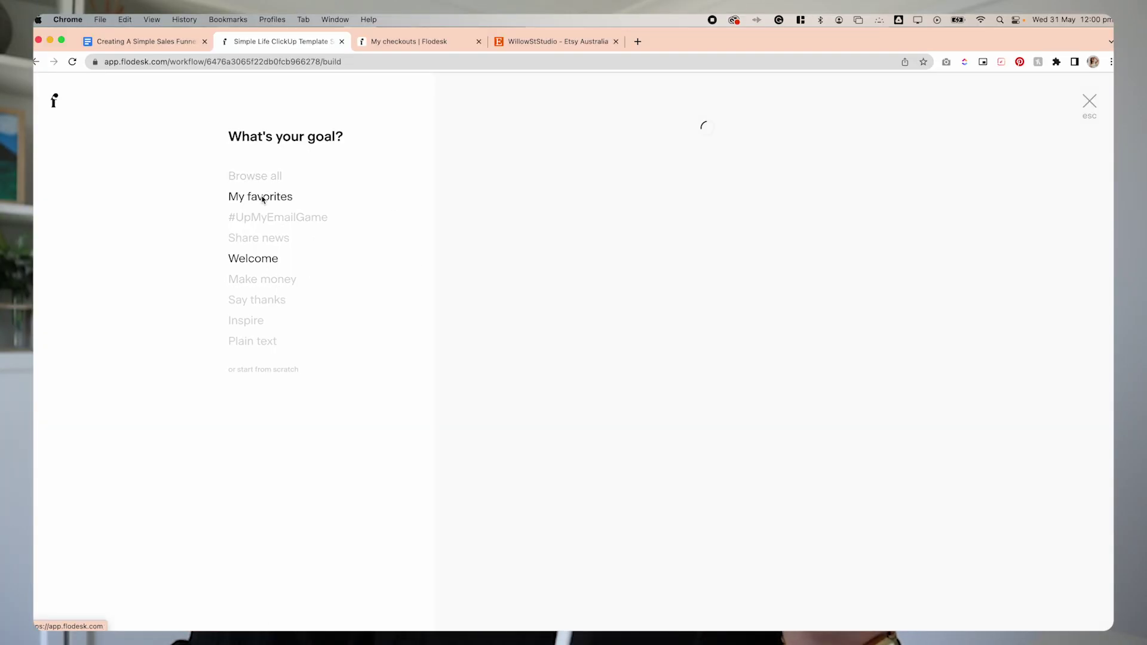
{"action": "left_click", "coordinate": [783, 251]}
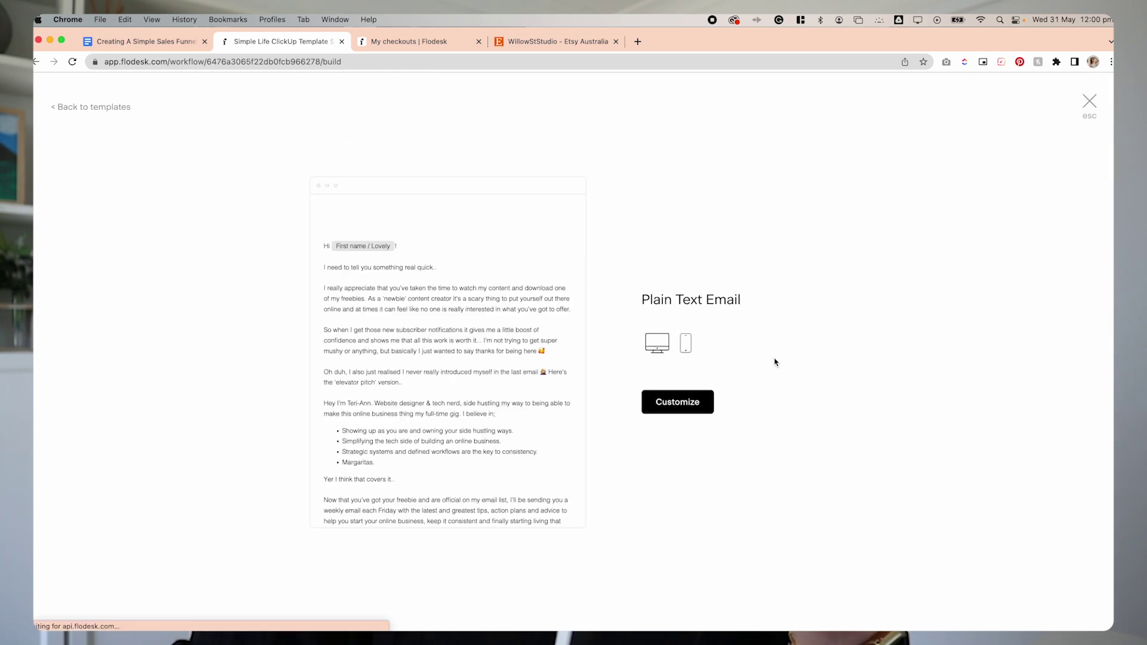
{"action": "left_click", "coordinate": [680, 403]}
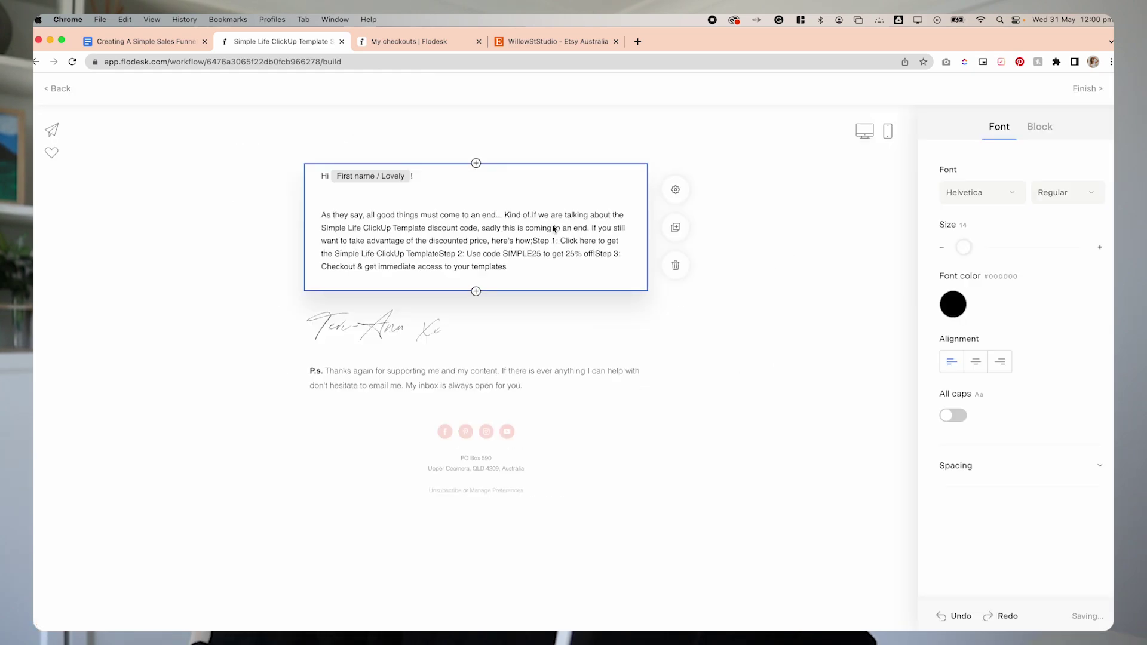
Break the email body into a new paragraph after "Kind of." and put Steps 1, 2 and 3 each on their own line
{"action": "left_click", "coordinate": [554, 229]}
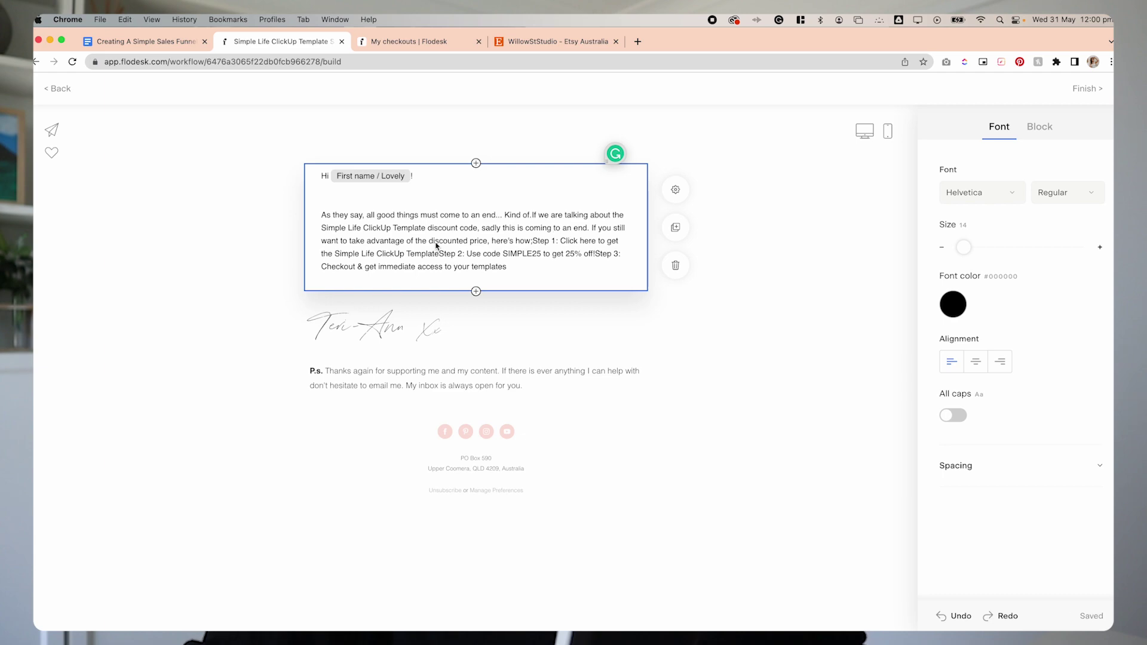
{"action": "left_click", "coordinate": [531, 215]}
{"action": "key", "text": "Return"}
{"action": "key", "text": "Return"}
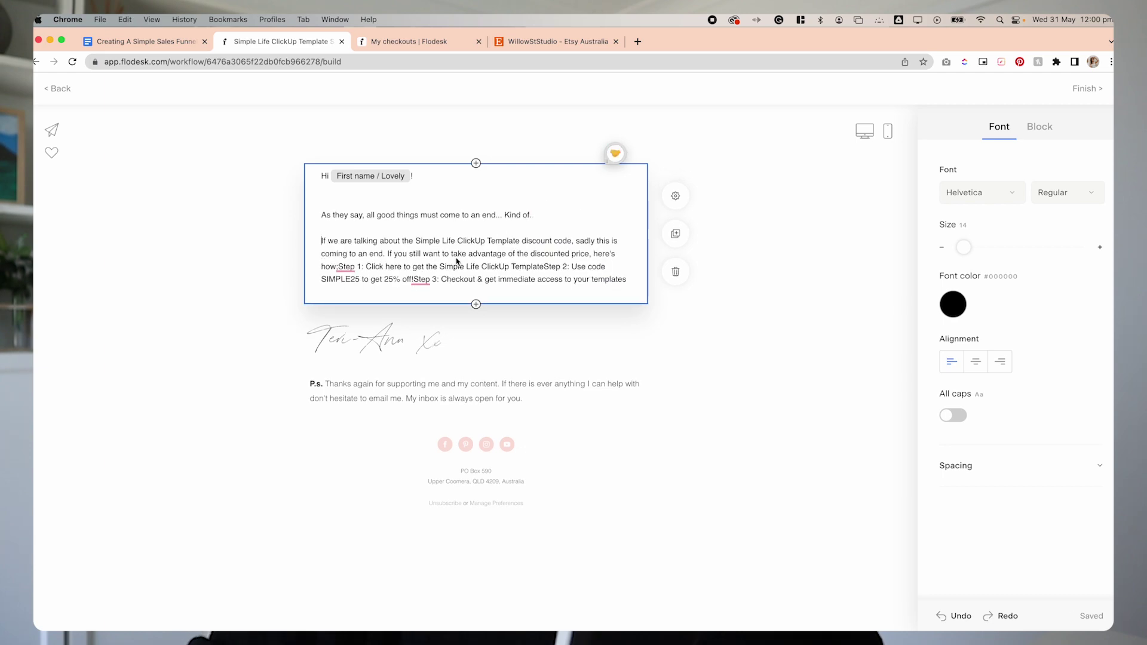
{"action": "left_click", "coordinate": [337, 266]}
{"action": "key", "text": "Return"}
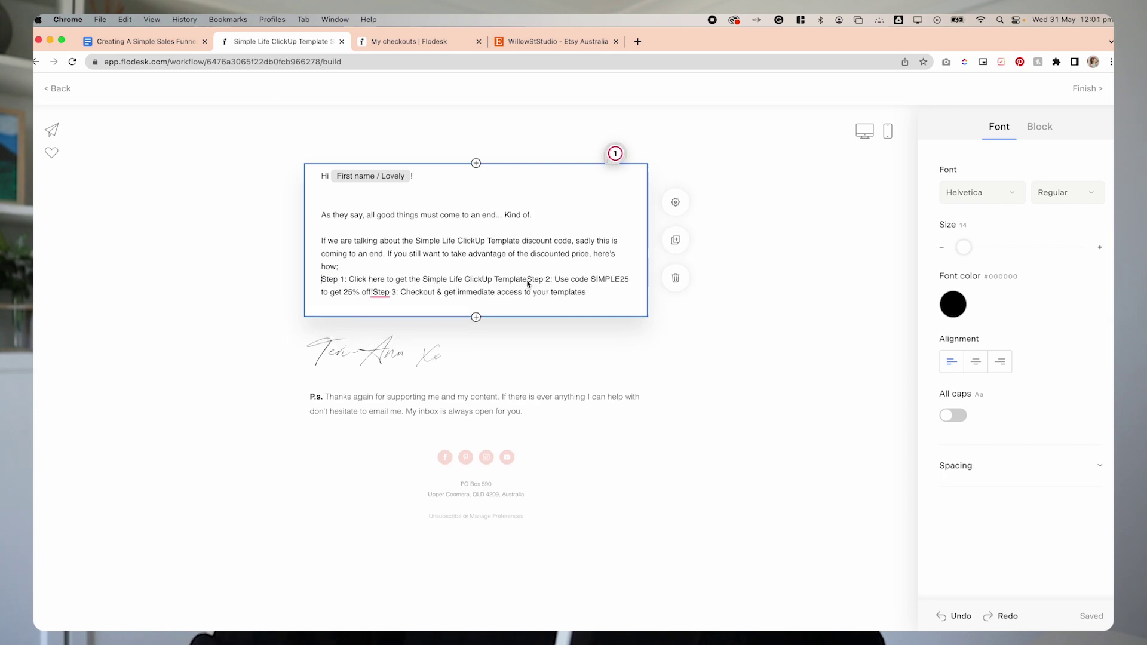
{"action": "key", "text": "Return"}
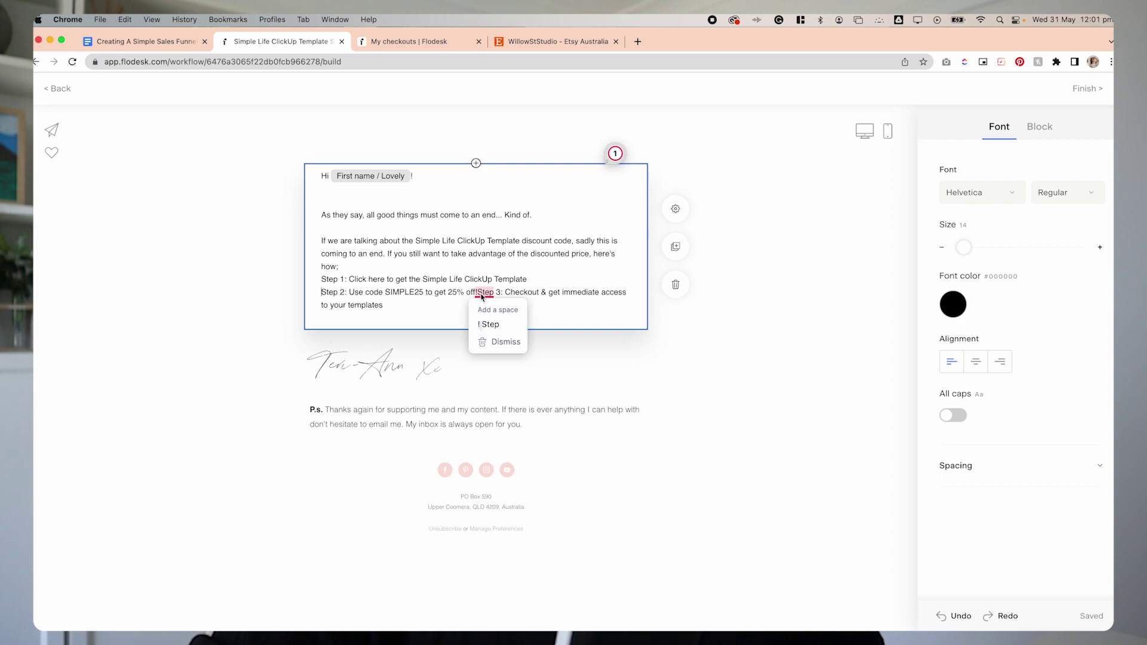
{"action": "left_click", "coordinate": [478, 293]}
{"action": "key", "text": "Return"}
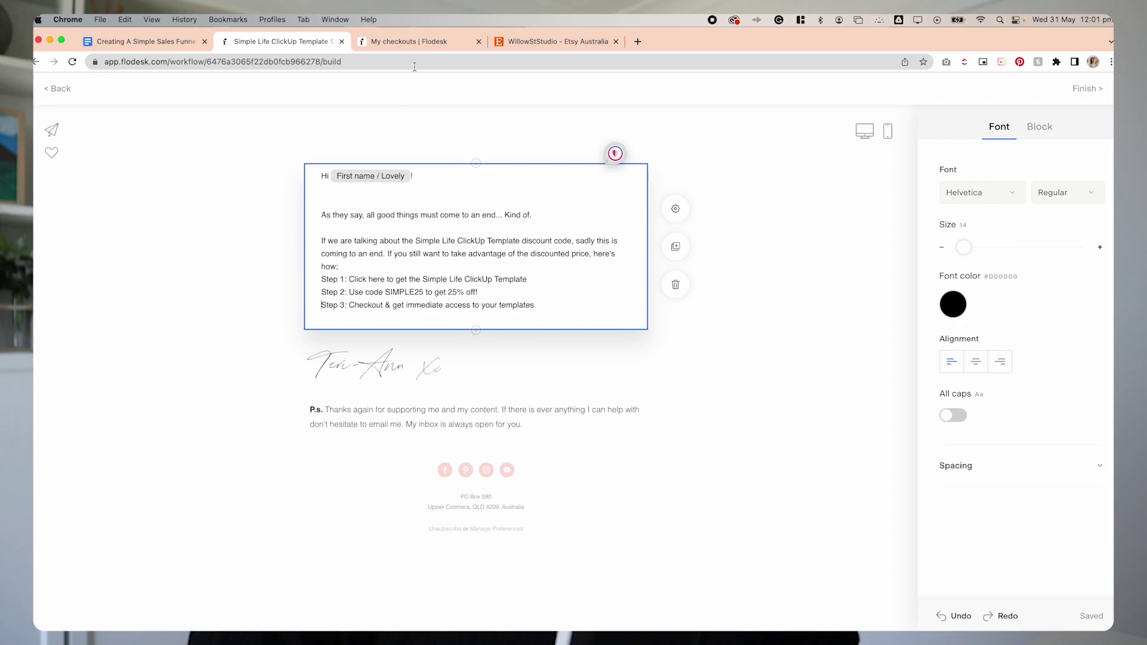
Link "Simple Life ClickUp Template" in Step 1 to the template's checkout page, using its link from My checkouts
{"action": "left_click", "coordinate": [413, 42]}
{"action": "left_click", "coordinate": [687, 363]}
{"action": "left_click", "coordinate": [281, 41]}
{"action": "left_click_drag", "start_coordinate": [423, 279], "coordinate": [527, 279]}
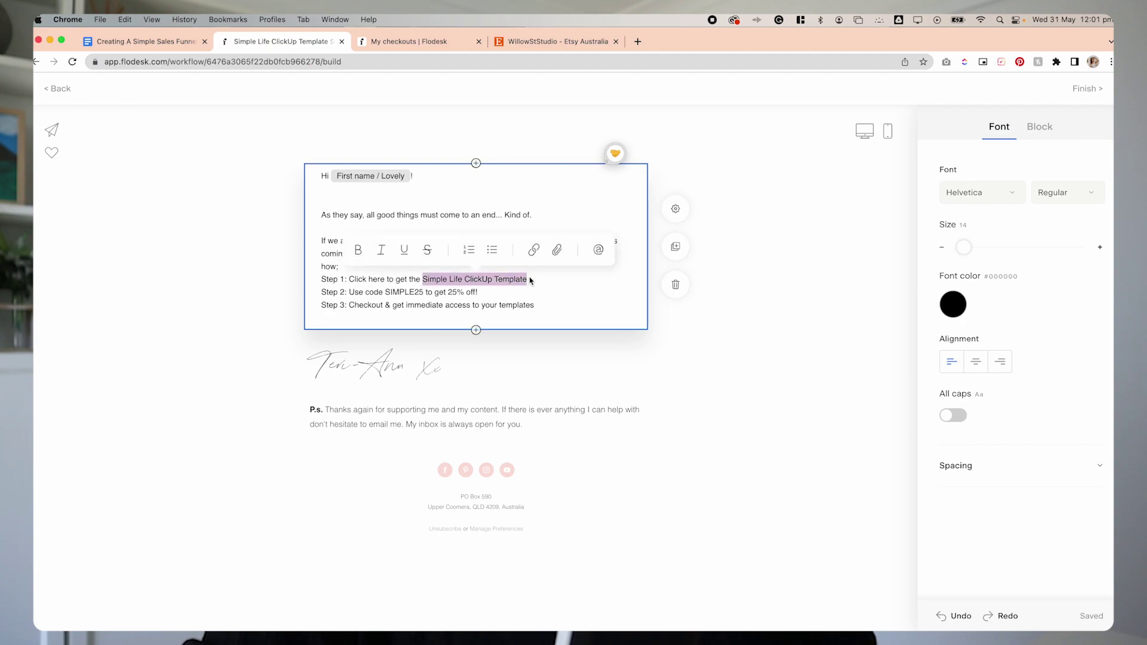
{"action": "left_click", "coordinate": [524, 250]}
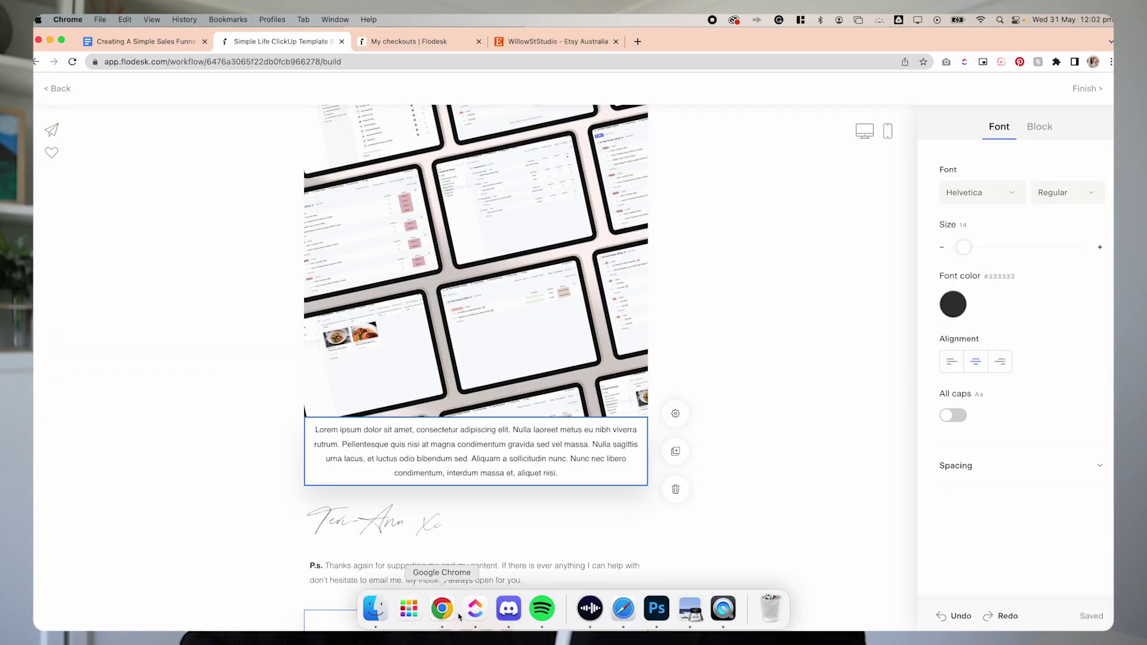
Replace the placeholder text below the template image with the copied "What isn't coming to an end" closing paragraphs
{"action": "key", "text": "super+a"}
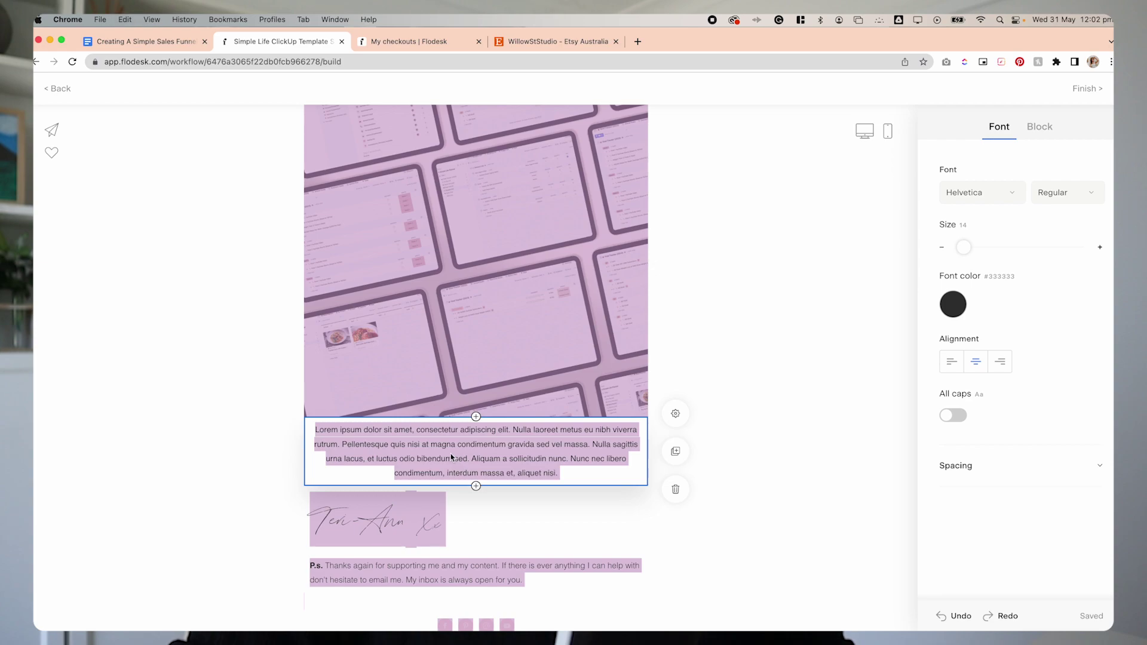
{"action": "left_click", "coordinate": [509, 458]}
{"action": "key", "text": "super+a"}
{"action": "key", "text": "super+v"}
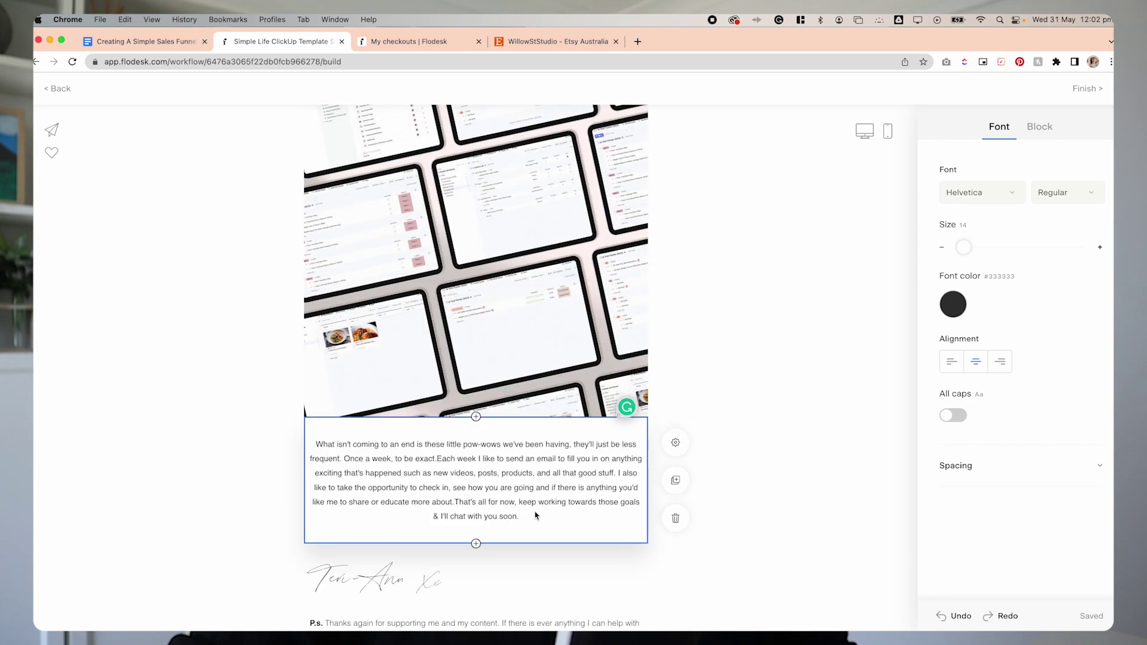
Left-align the closing text below the image and set its font to Helvetica Regular
{"action": "left_click_drag", "start_coordinate": [533, 517], "coordinate": [317, 443]}
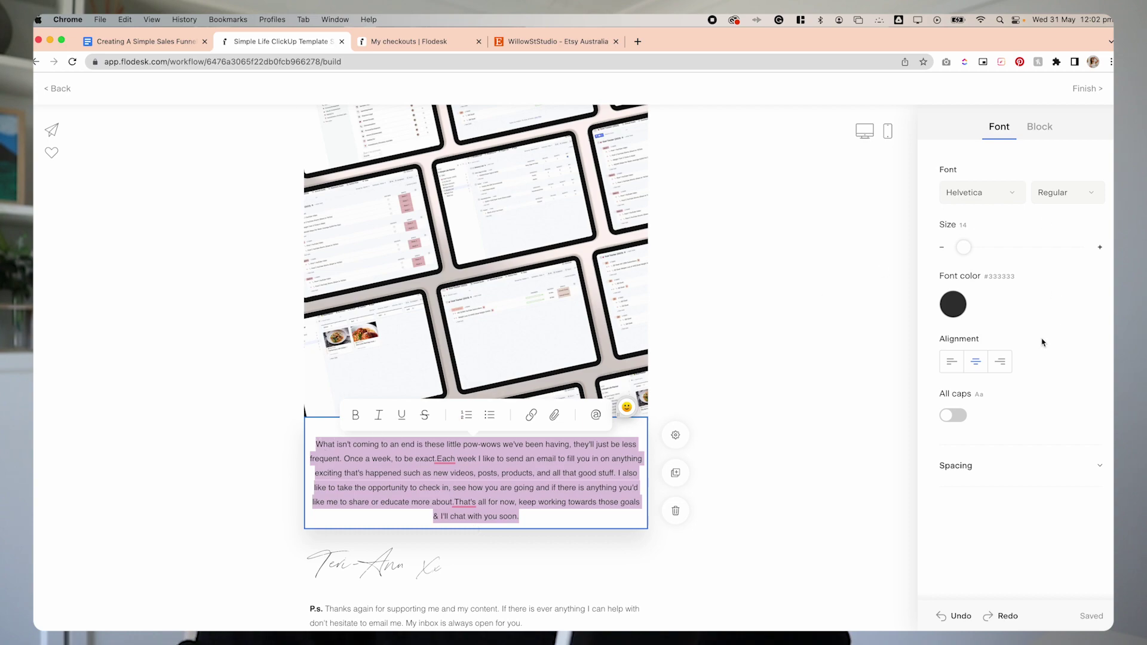
{"action": "left_click", "coordinate": [947, 363]}
{"action": "left_click", "coordinate": [1003, 192]}
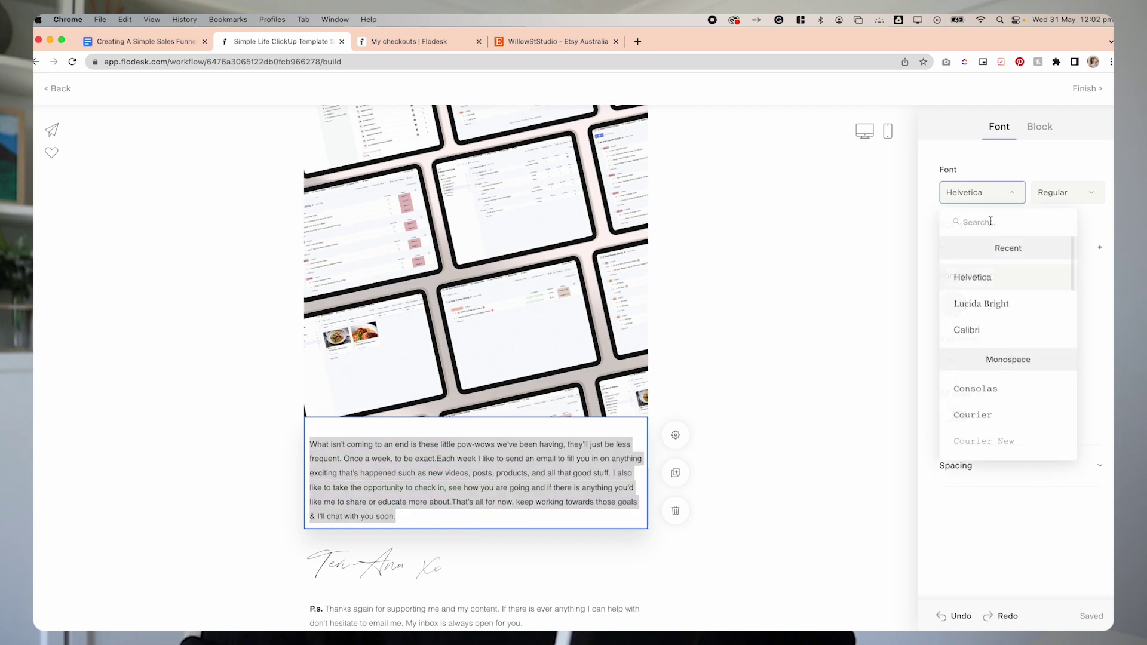
{"action": "left_click", "coordinate": [999, 286]}
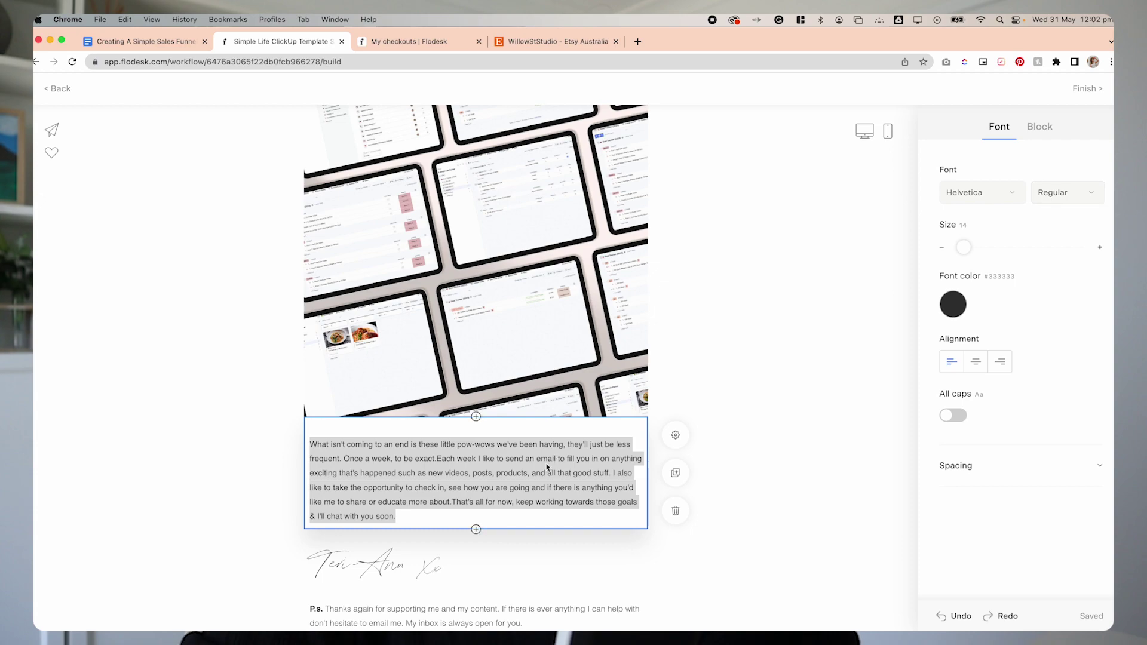
{"action": "left_click", "coordinate": [1061, 192]}
{"action": "left_click", "coordinate": [1049, 259]}
{"action": "left_click", "coordinate": [512, 479]}
Replace the email's P.s. text with the SIMPLE20 discount line copied from ClickUp's Final Product Pitch Email doc, and bold "P.s."
{"action": "key", "text": "super+Tab"}
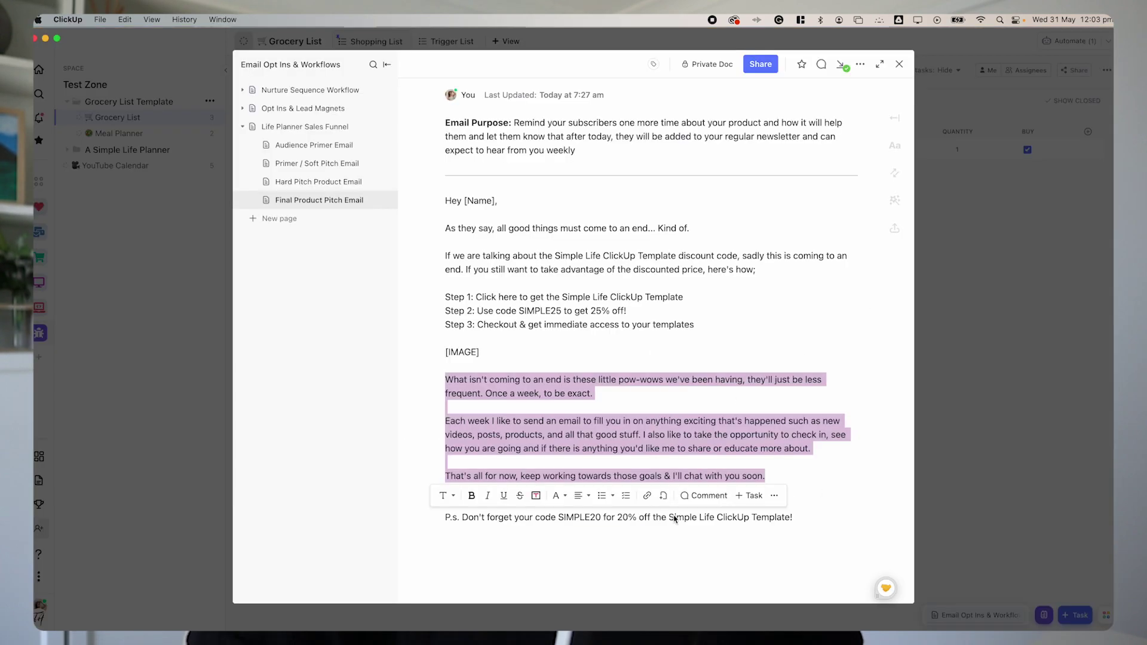
{"action": "left_click_drag", "start_coordinate": [793, 518], "coordinate": [448, 518]}
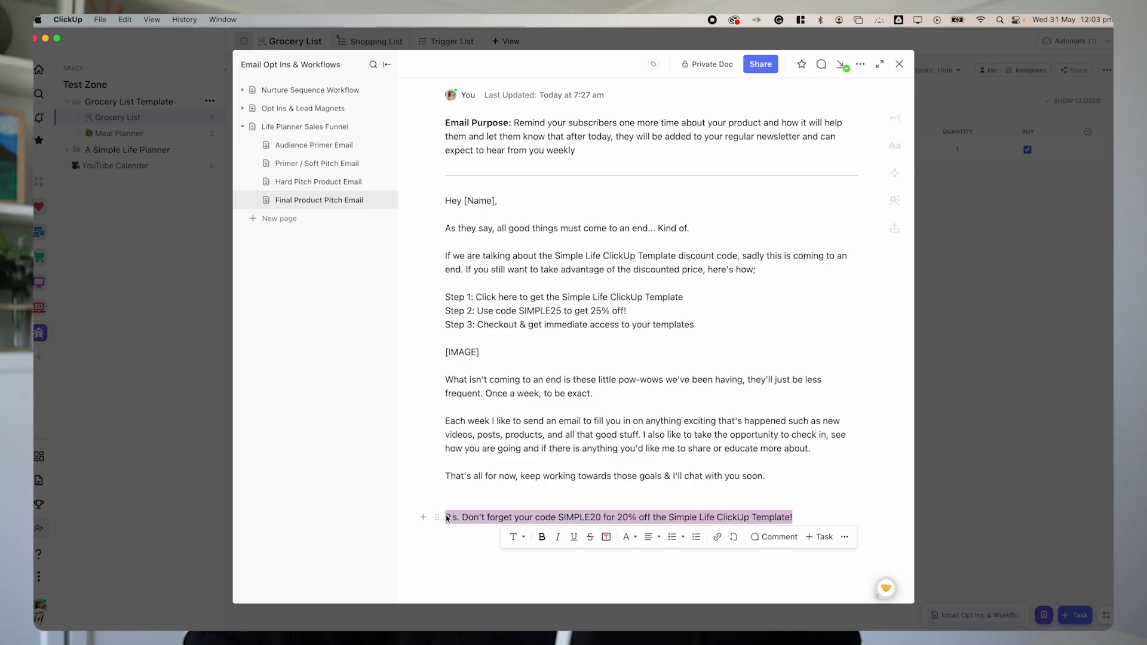
{"action": "left_click", "coordinate": [441, 619]}
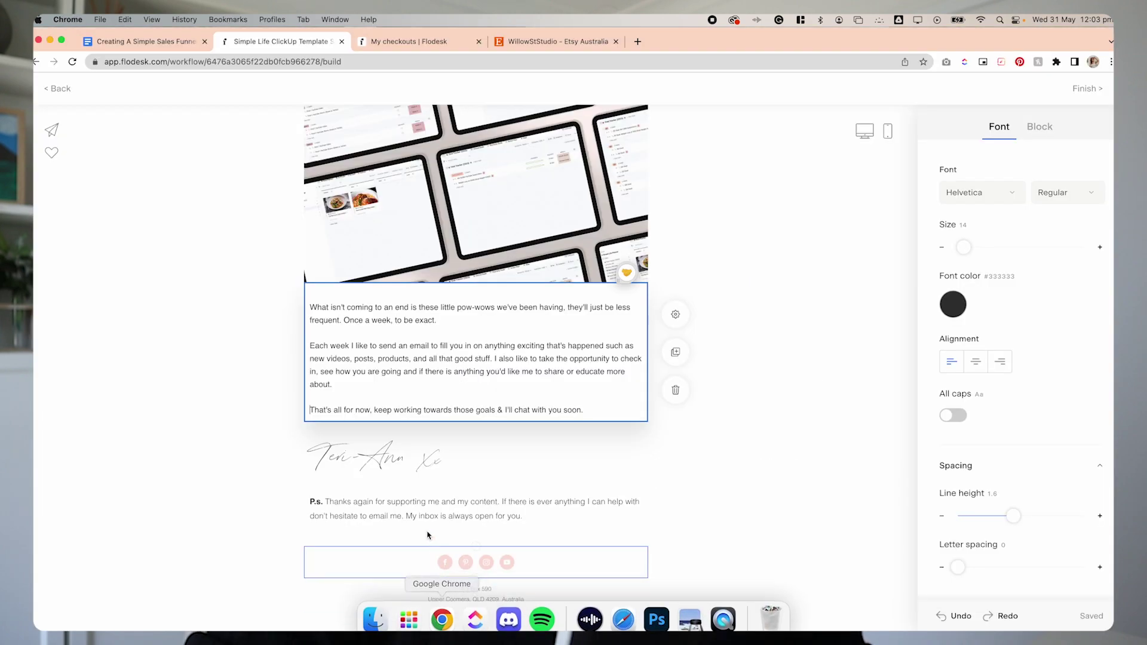
{"action": "left_click", "coordinate": [551, 526]}
{"action": "key", "text": "super+a"}
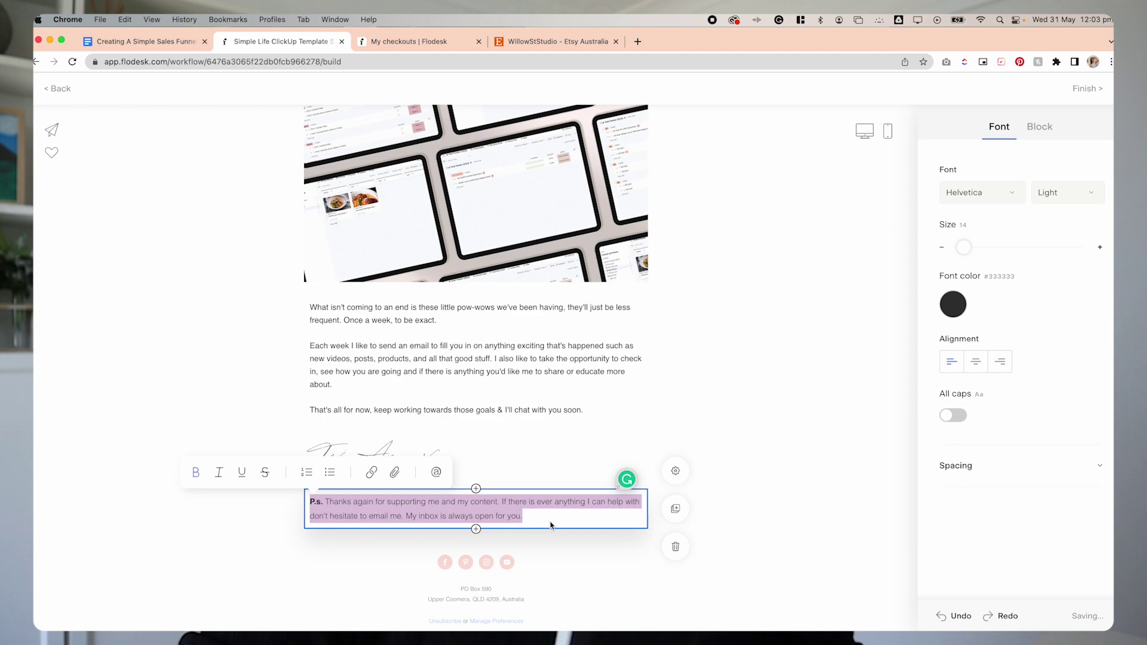
{"action": "key", "text": "super+v"}
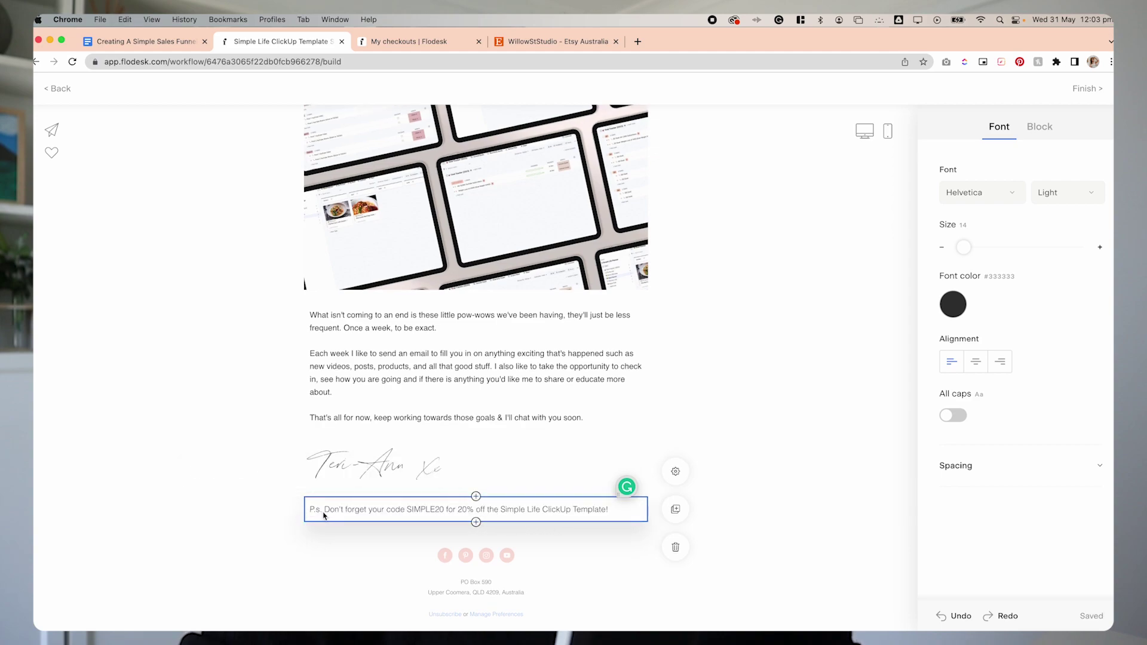
{"action": "left_click_drag", "start_coordinate": [312, 514], "coordinate": [310, 513]}
{"action": "key", "text": "super+b"}
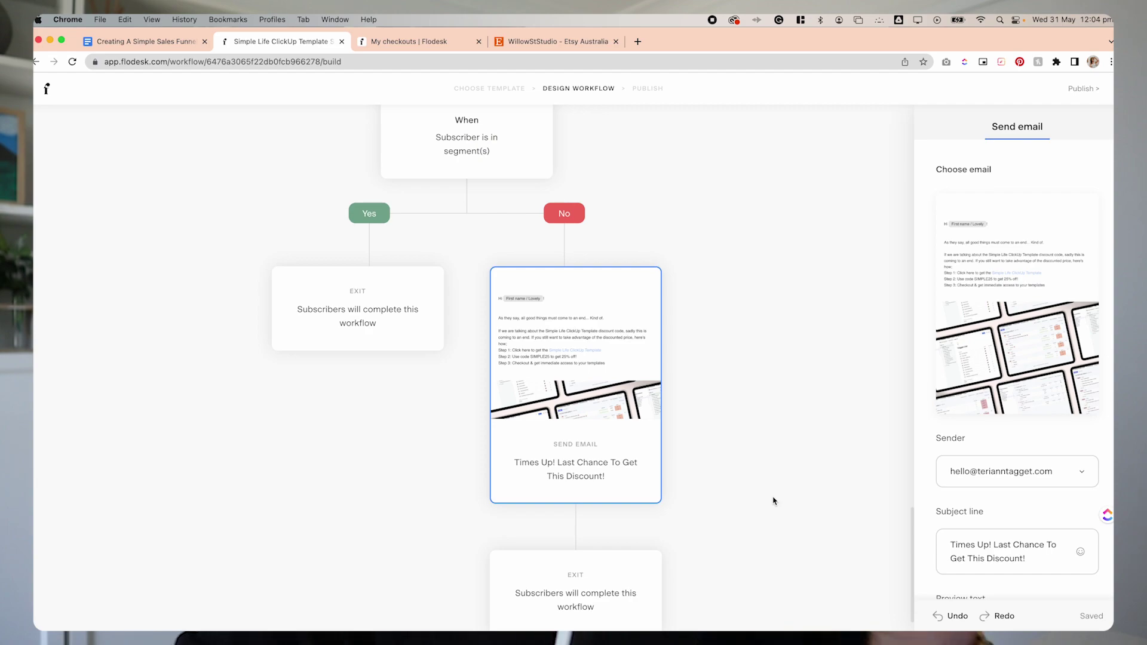
Review the whole sales funnel workflow from its segment trigger down through the emails and time delays
{"action": "scroll", "coordinate": [773, 500], "scroll_direction": "up", "scroll_amount": 5}
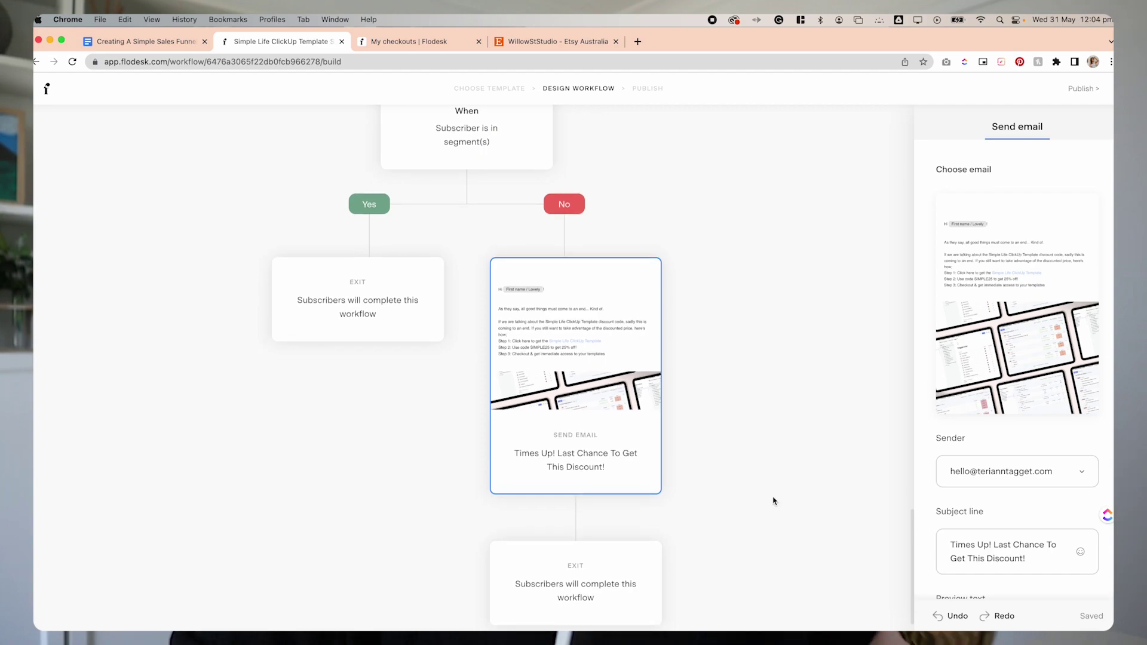
{"action": "scroll", "coordinate": [773, 501], "scroll_direction": "up", "scroll_amount": 20}
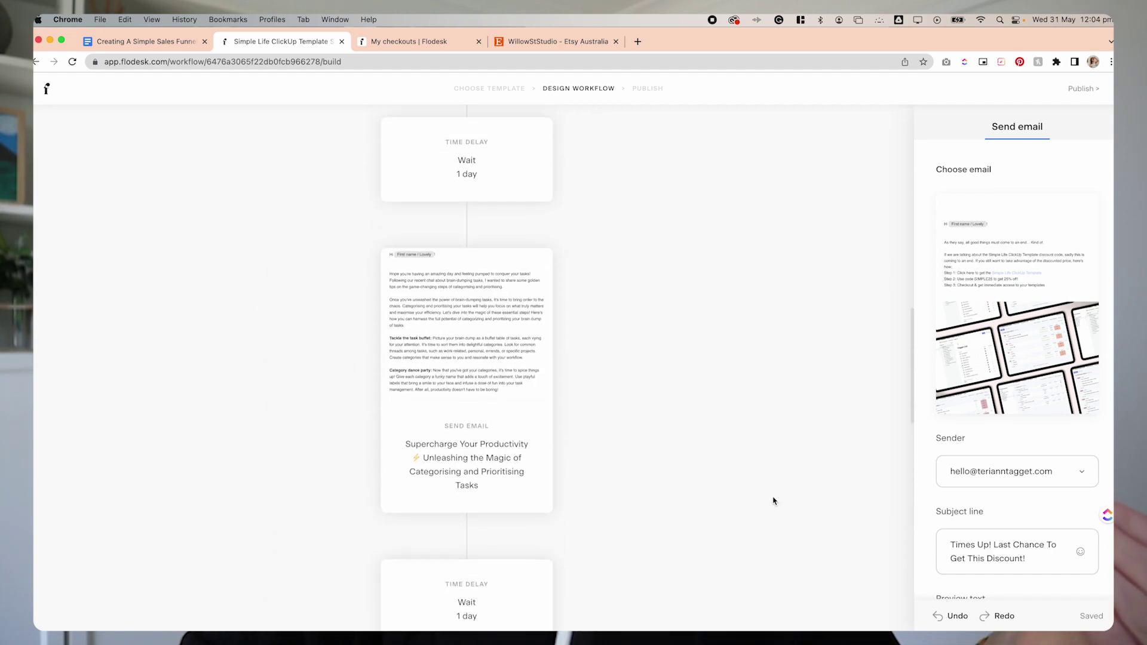
{"action": "scroll", "coordinate": [773, 500], "scroll_direction": "up", "scroll_amount": 8}
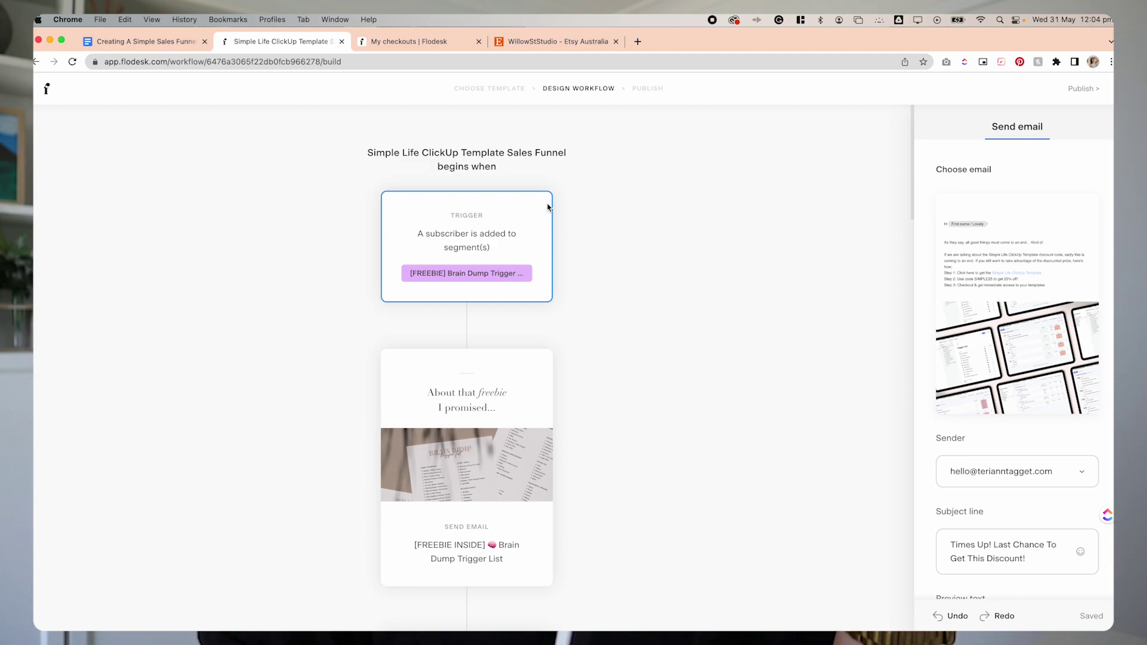
{"action": "scroll", "coordinate": [596, 341], "scroll_direction": "down", "scroll_amount": 5}
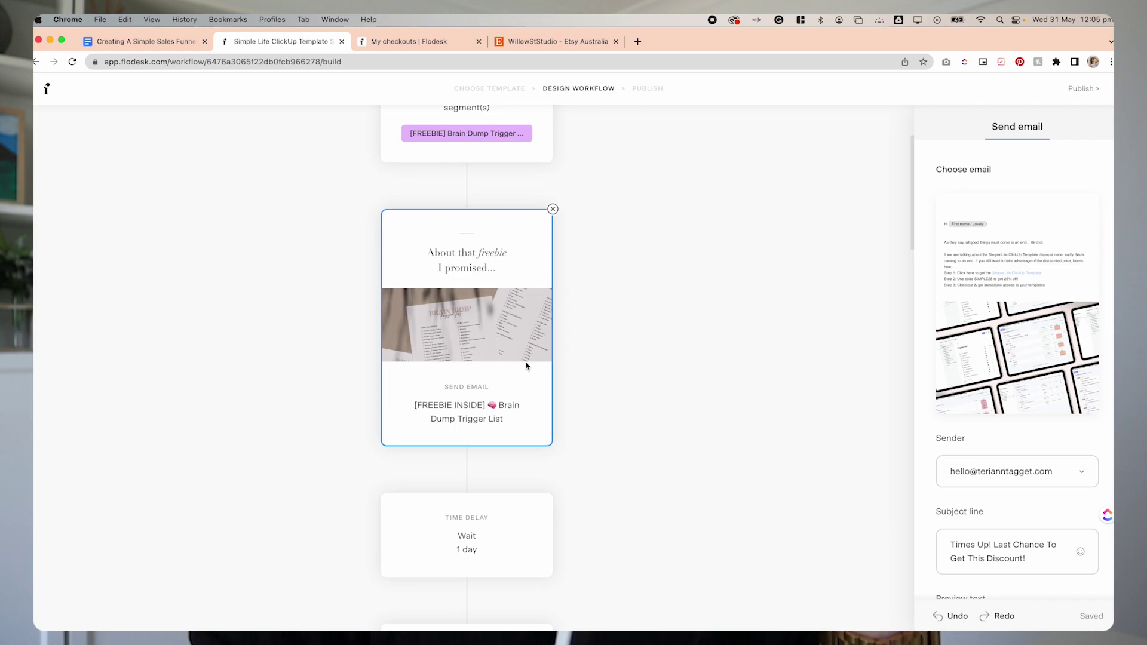
{"action": "scroll", "coordinate": [526, 366], "scroll_direction": "down", "scroll_amount": 5}
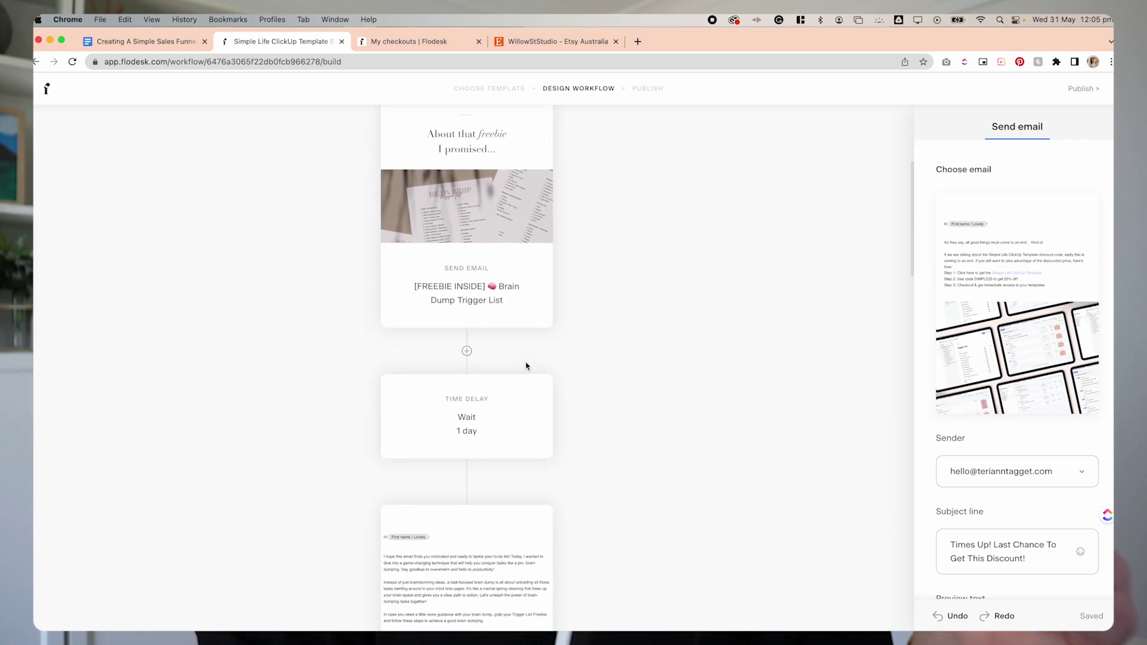
{"action": "scroll", "coordinate": [526, 366], "scroll_direction": "down", "scroll_amount": 7}
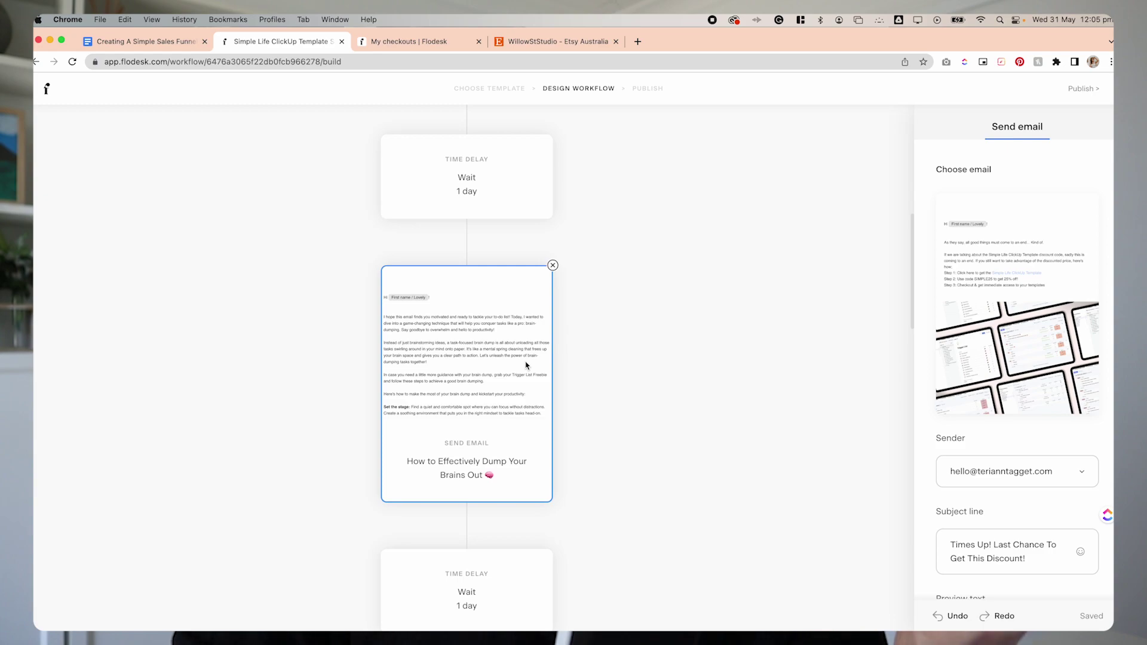
{"action": "scroll", "coordinate": [527, 366], "scroll_direction": "down", "scroll_amount": 2}
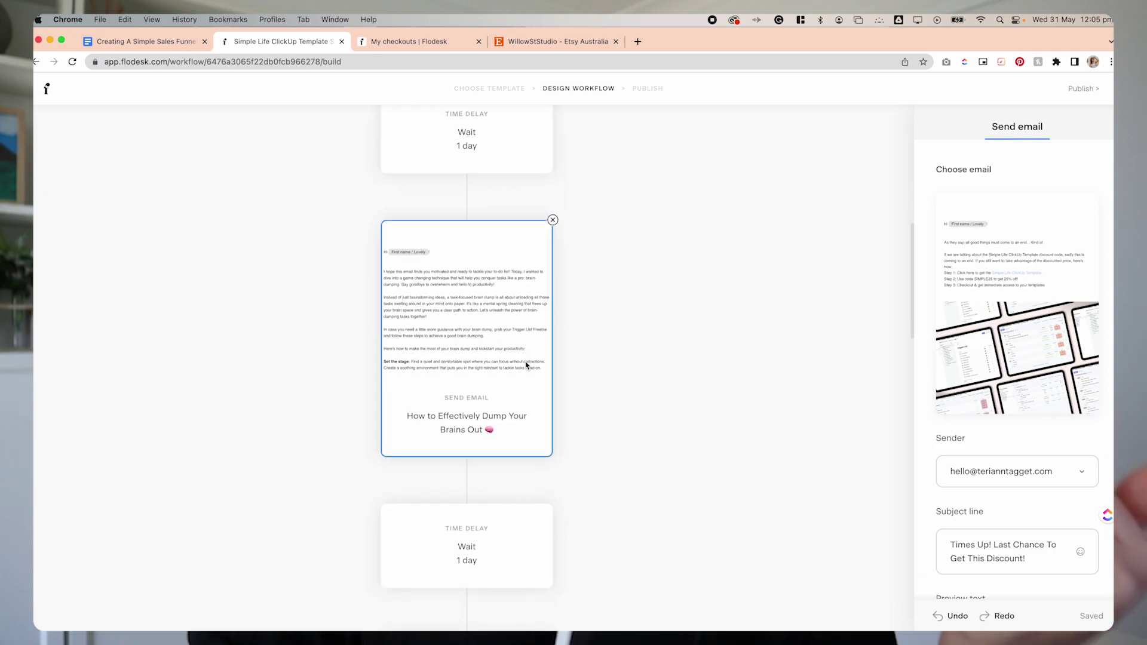
{"action": "scroll", "coordinate": [526, 366], "scroll_direction": "down", "scroll_amount": 4}
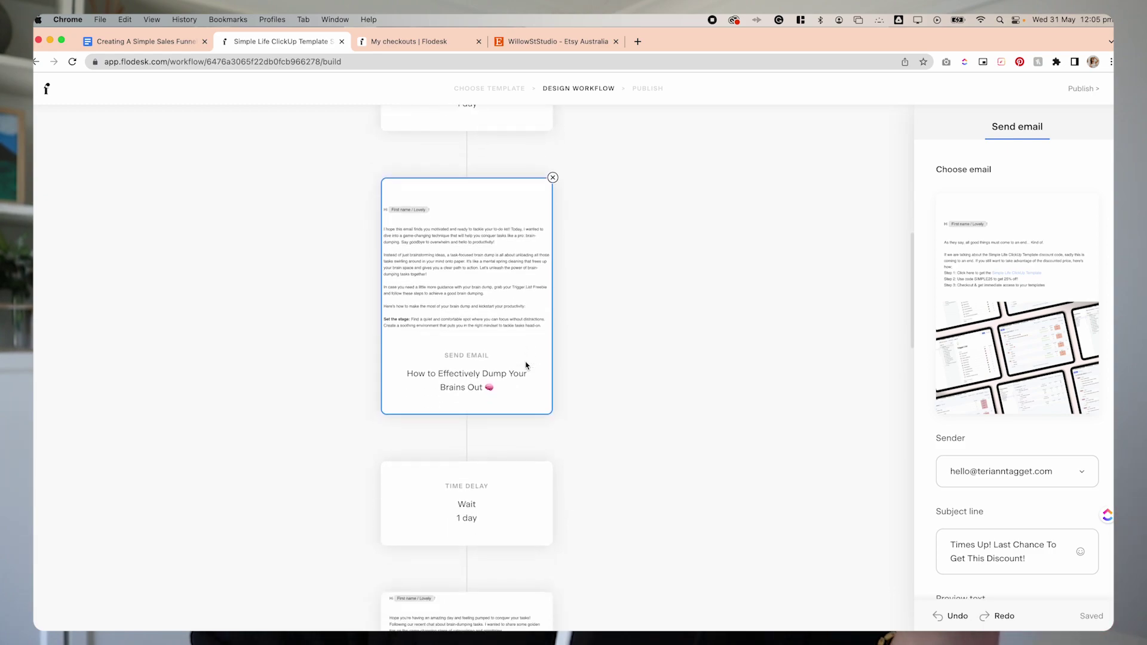
{"action": "scroll", "coordinate": [527, 366], "scroll_direction": "down", "scroll_amount": 8}
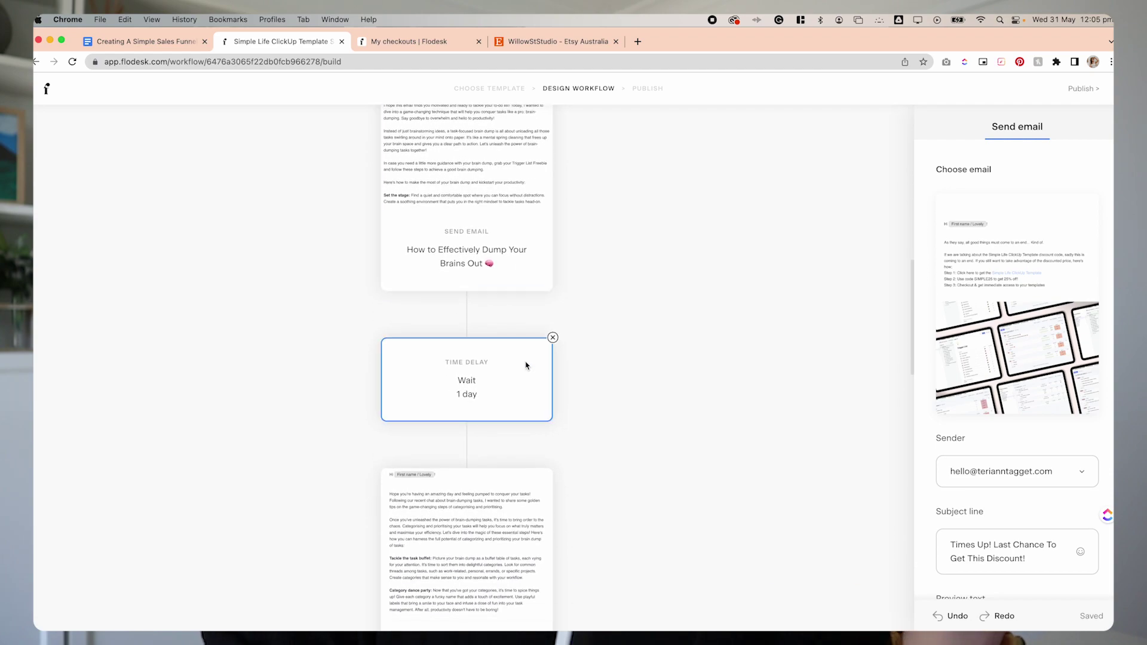
{"action": "scroll", "coordinate": [526, 366], "scroll_direction": "down", "scroll_amount": 3}
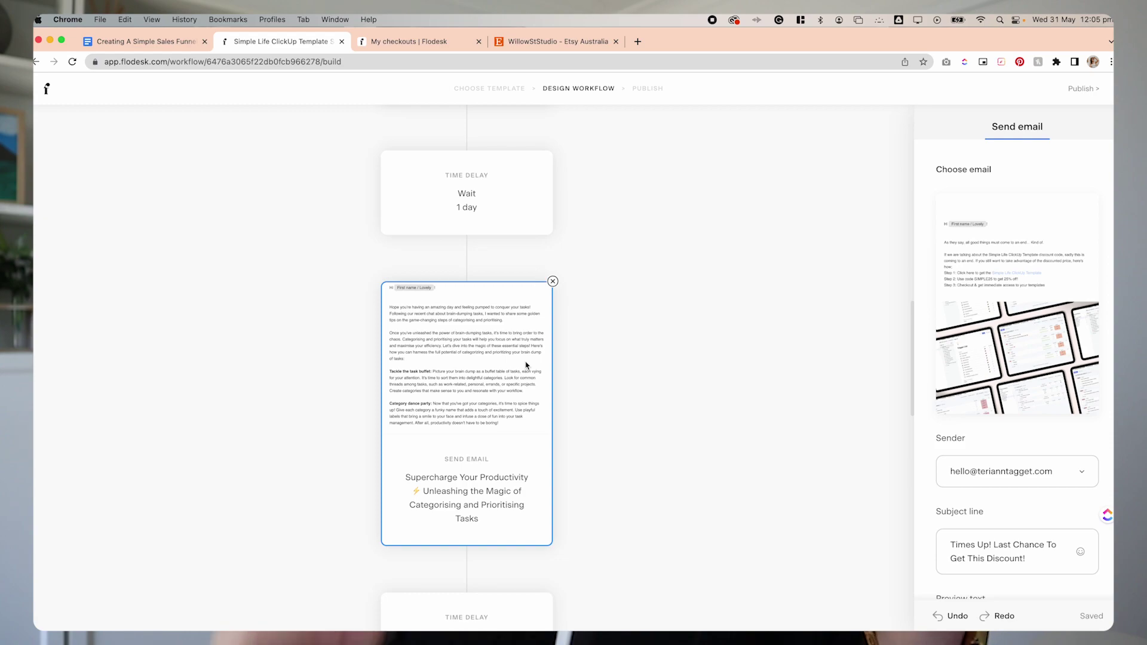
Review the rest of the workflow, from the "Supercharge Your Productivity" email through the 25% off email to the segment condition's Yes and No branches
{"action": "scroll", "coordinate": [526, 365], "scroll_direction": "down", "scroll_amount": 2}
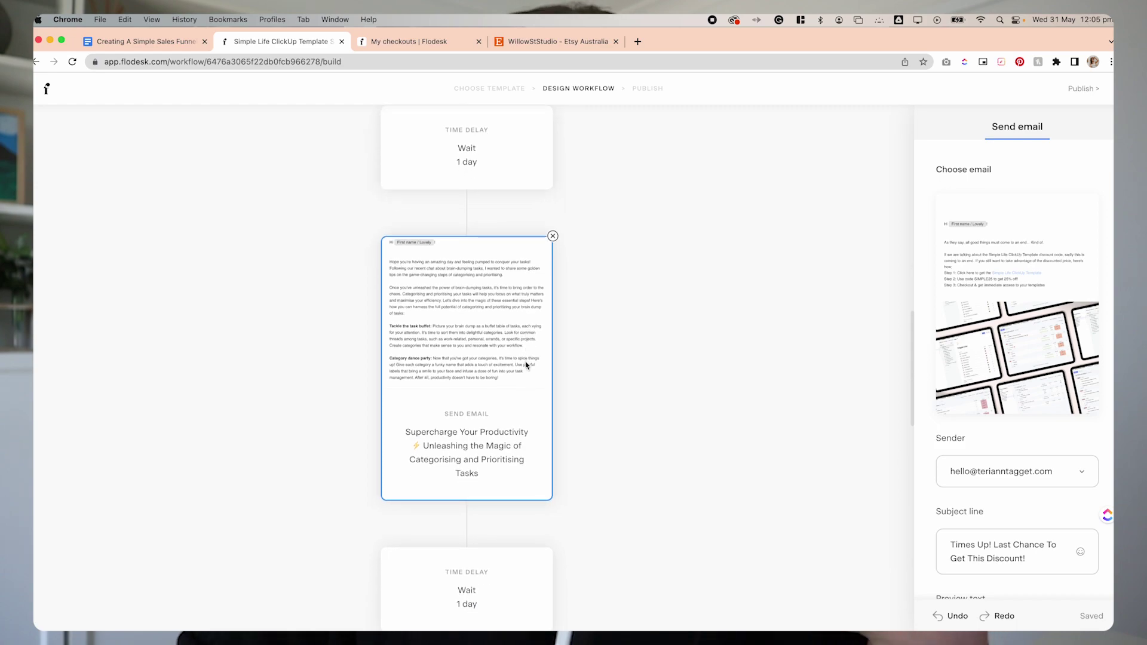
{"action": "scroll", "coordinate": [525, 365], "scroll_direction": "down", "scroll_amount": 2}
{"action": "scroll", "coordinate": [526, 366], "scroll_direction": "down", "scroll_amount": 8}
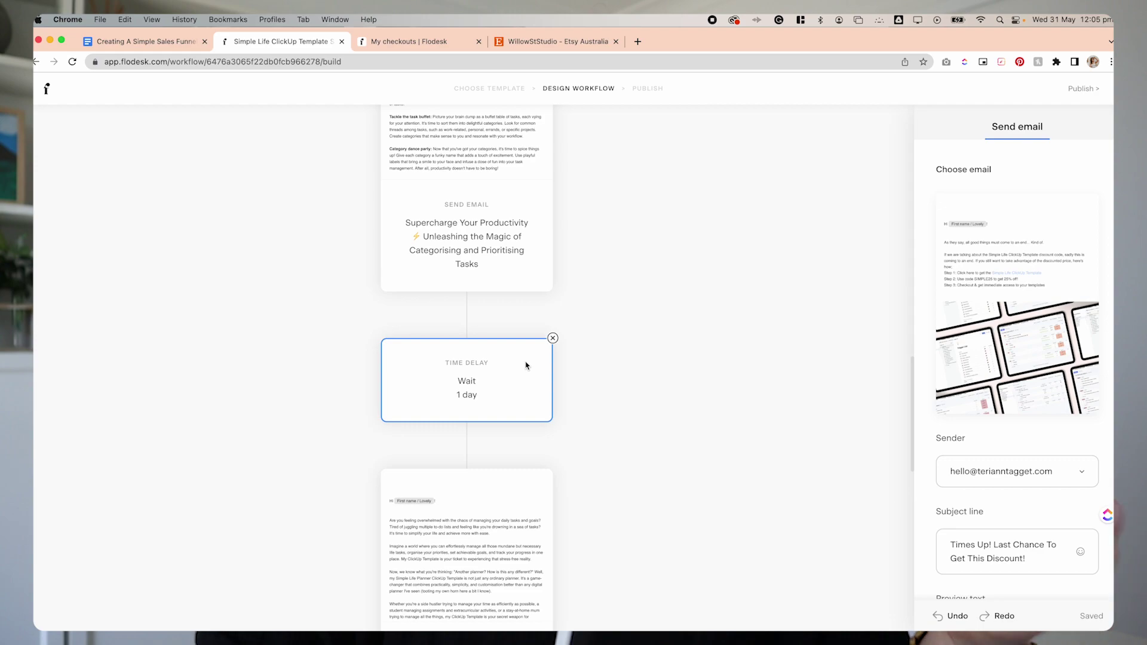
{"action": "scroll", "coordinate": [526, 365], "scroll_direction": "down", "scroll_amount": 8}
{"action": "scroll", "coordinate": [526, 366], "scroll_direction": "down", "scroll_amount": 1}
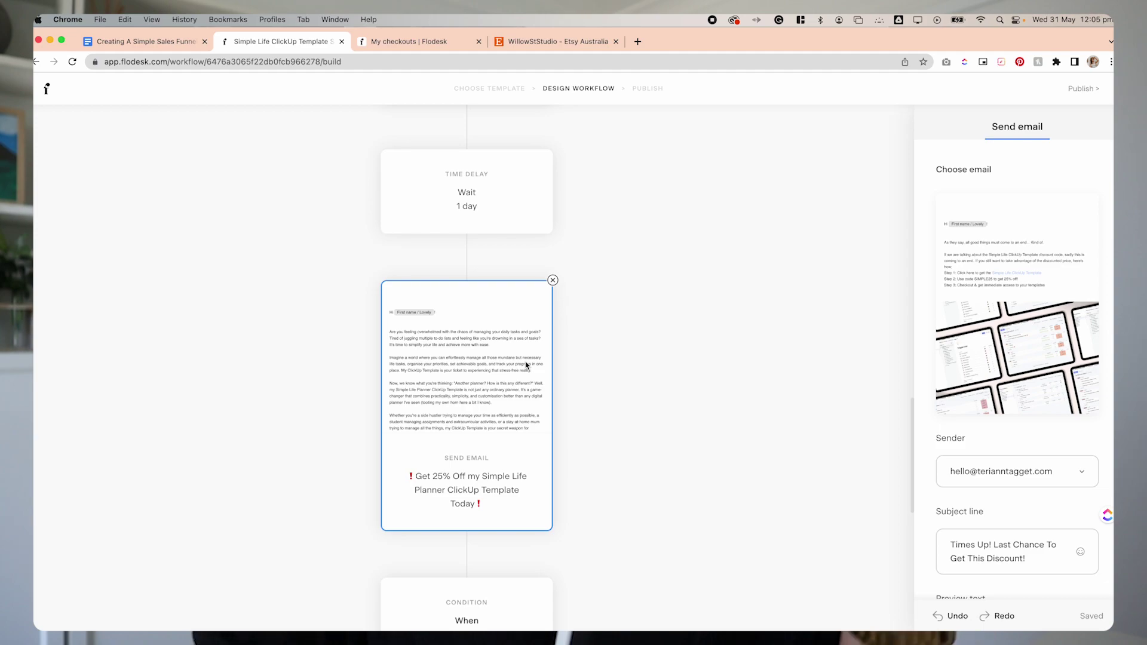
{"action": "scroll", "coordinate": [526, 365], "scroll_direction": "down", "scroll_amount": 5}
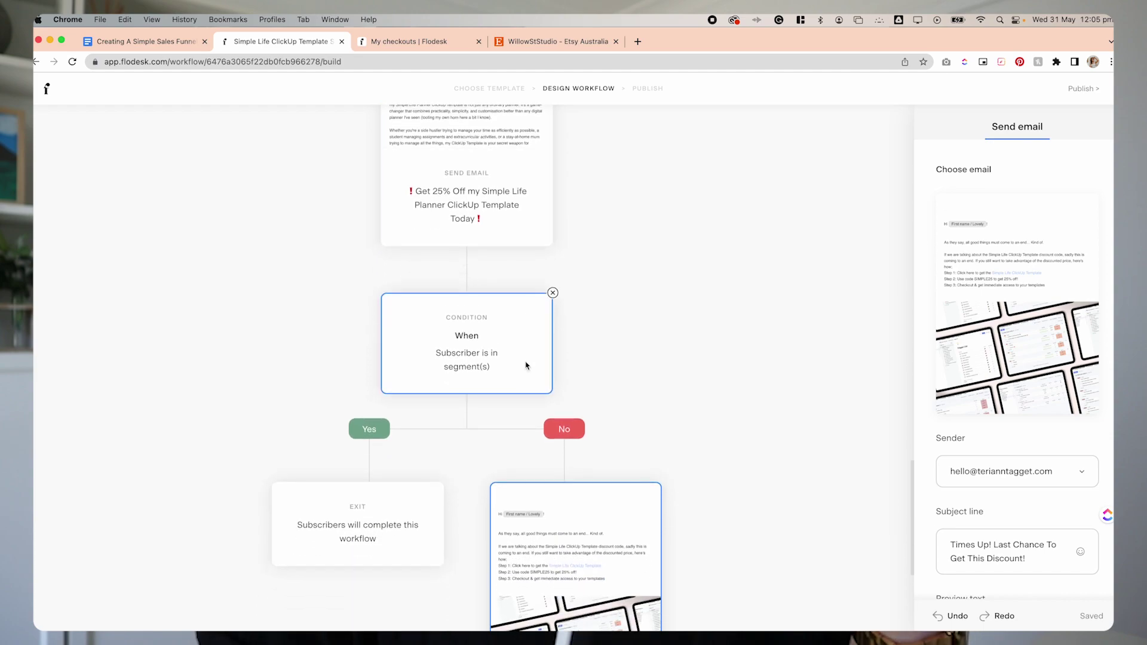
{"action": "scroll", "coordinate": [526, 365], "scroll_direction": "down", "scroll_amount": 1}
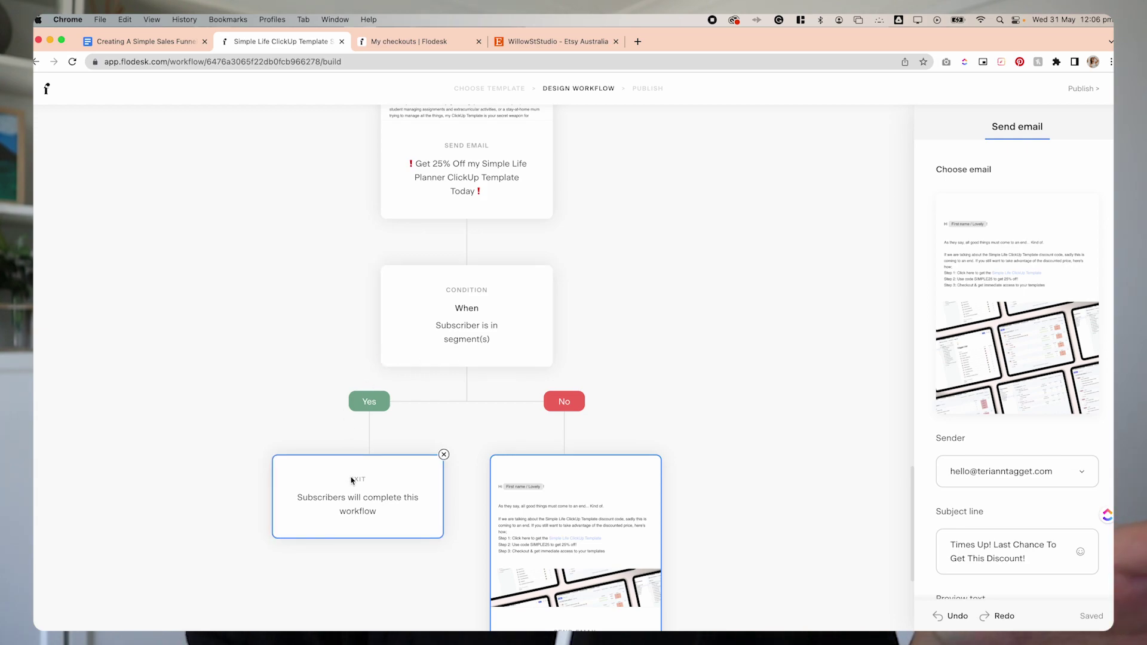
{"action": "scroll", "coordinate": [352, 480], "scroll_direction": "down", "scroll_amount": 1}
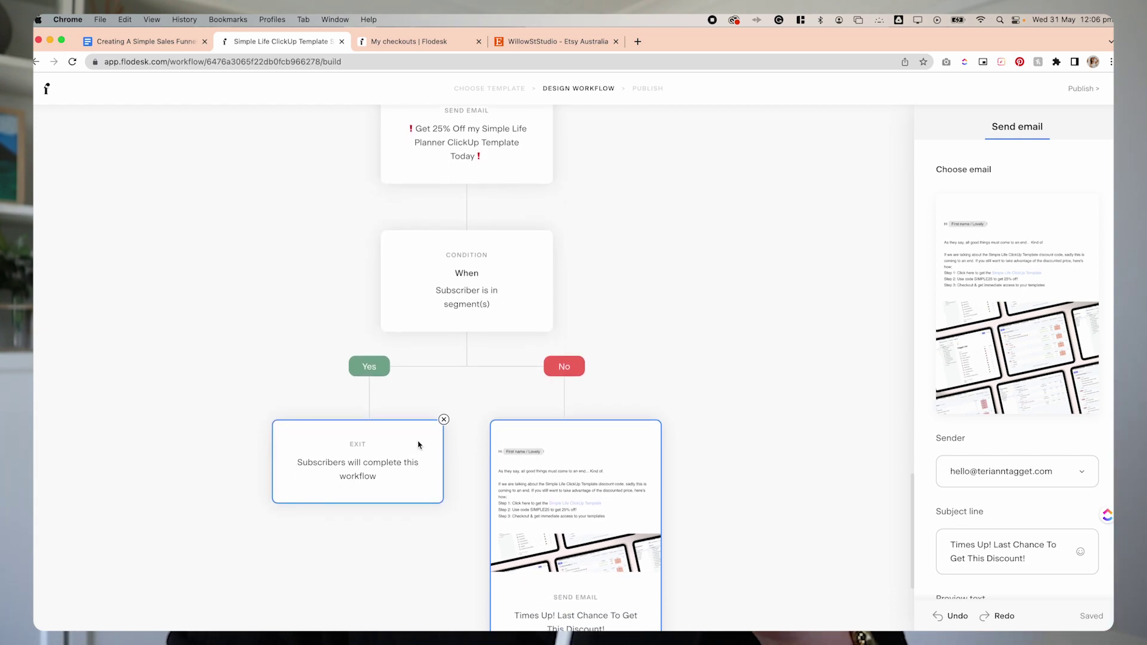
{"action": "scroll", "coordinate": [418, 445], "scroll_direction": "down", "scroll_amount": 1}
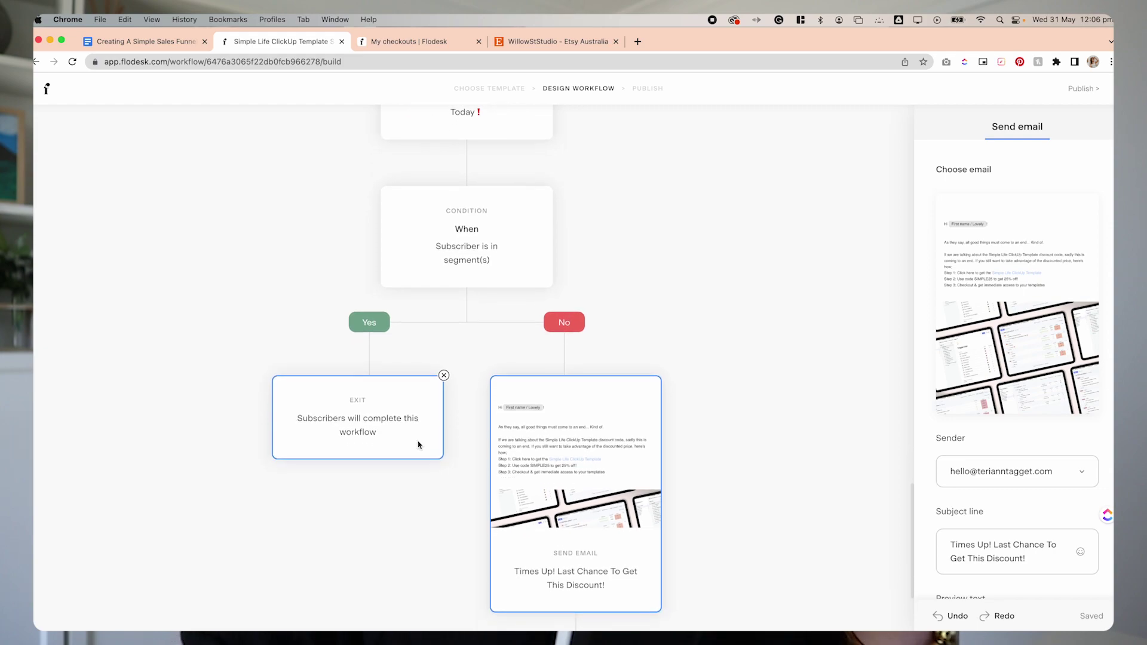
{"action": "scroll", "coordinate": [547, 463], "scroll_direction": "down", "scroll_amount": 1}
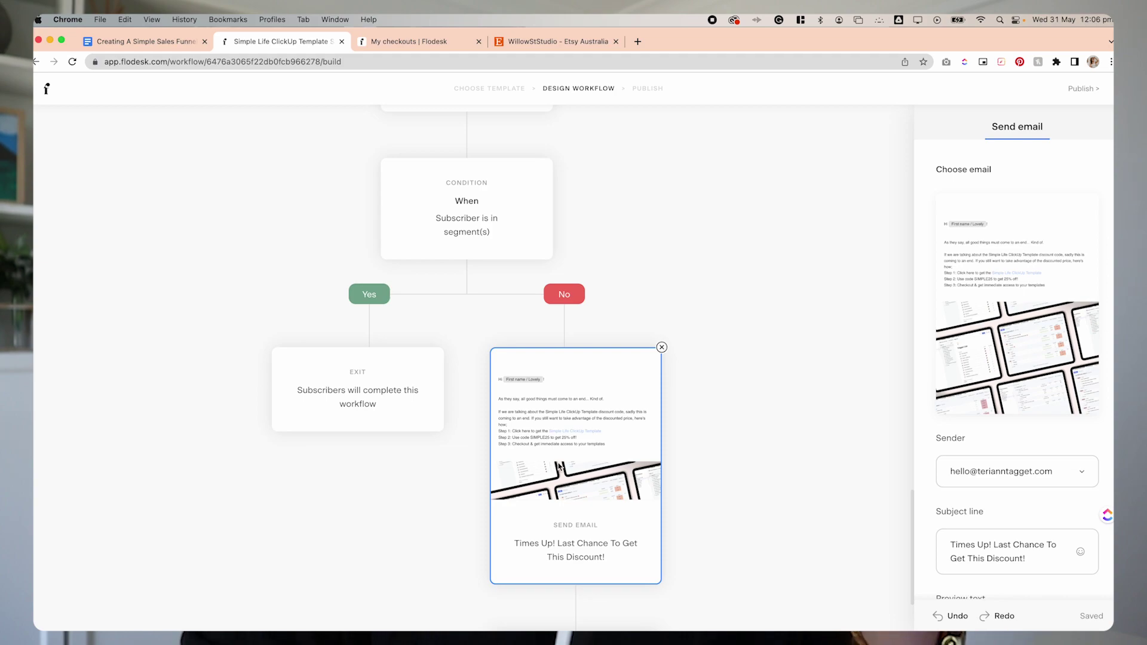
{"action": "scroll", "coordinate": [559, 466], "scroll_direction": "down", "scroll_amount": 2}
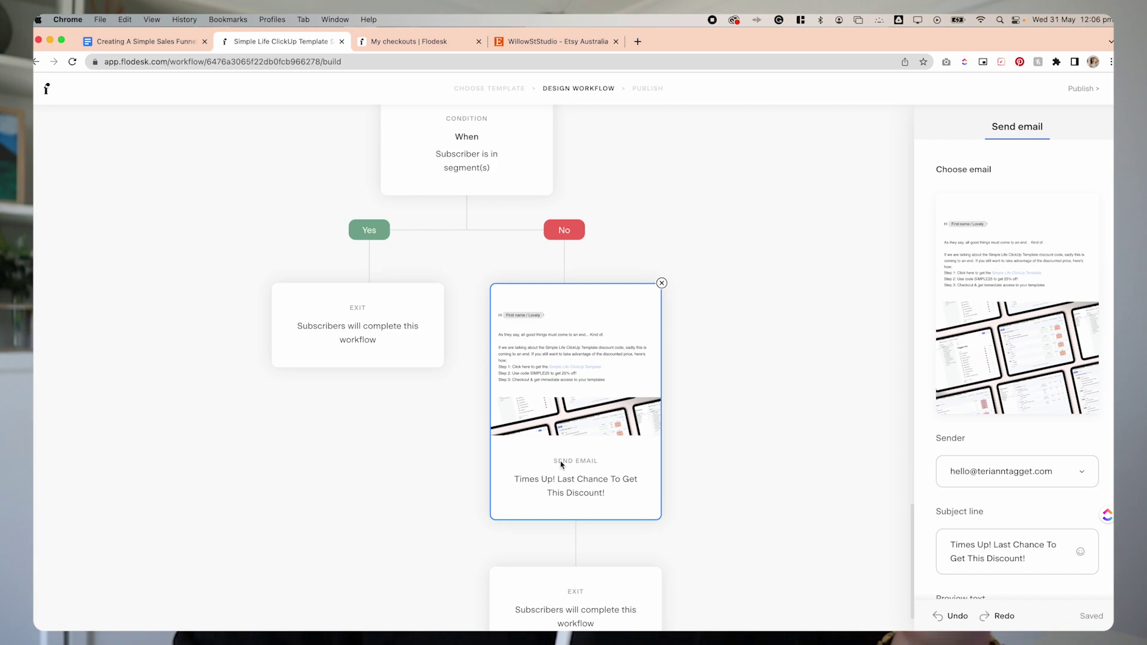
{"action": "scroll", "coordinate": [561, 464], "scroll_direction": "down", "scroll_amount": 1}
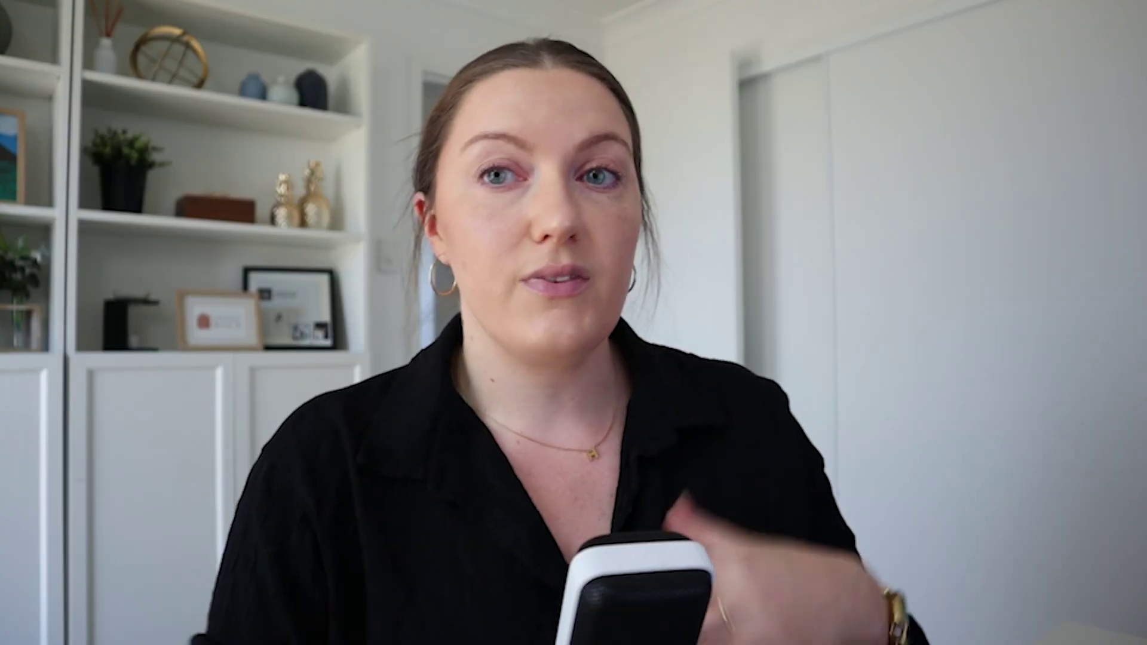